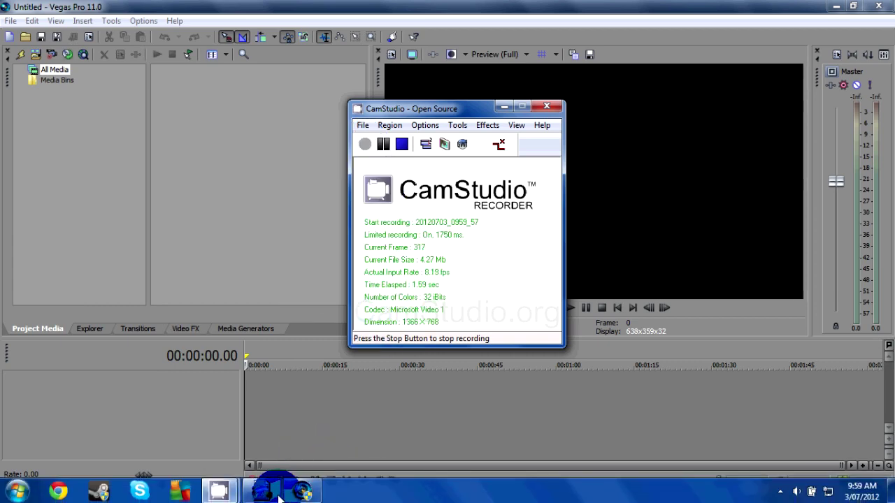
Bring the Hauppauge Capture Module showing the live PS3 feed to the front.
click(272, 493)
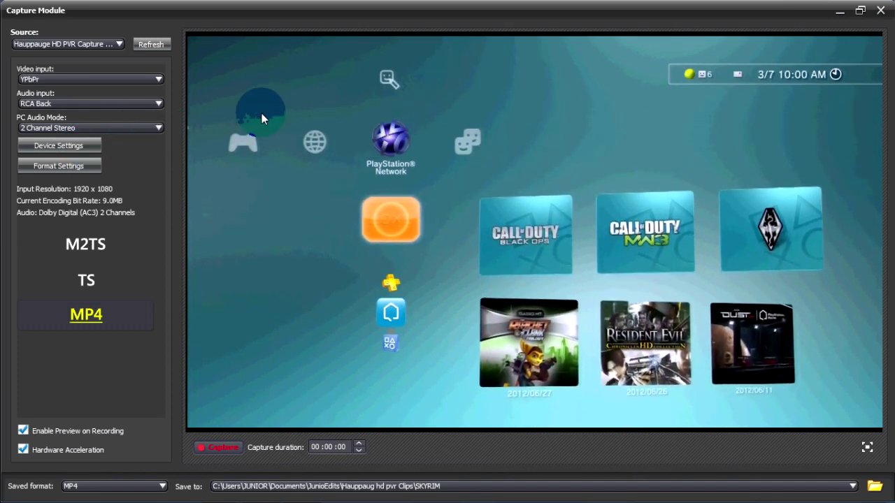
drag(73, 13, 218, 76)
double_click(218, 76)
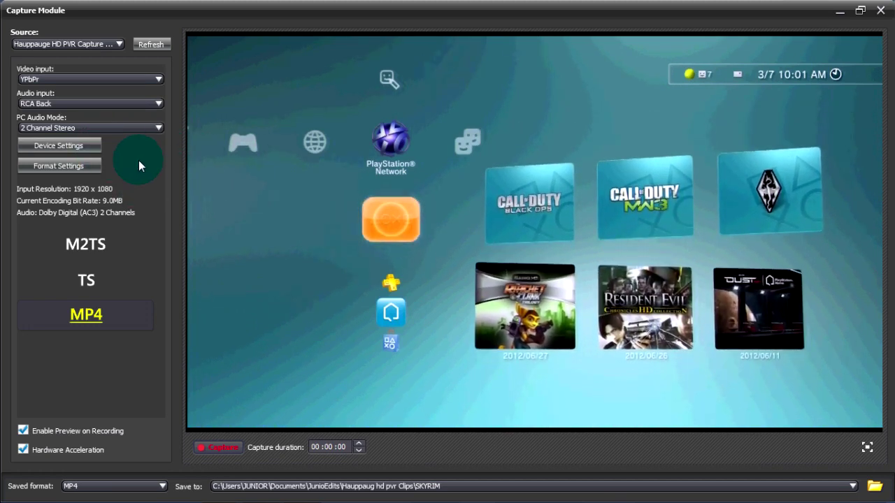
click(41, 146)
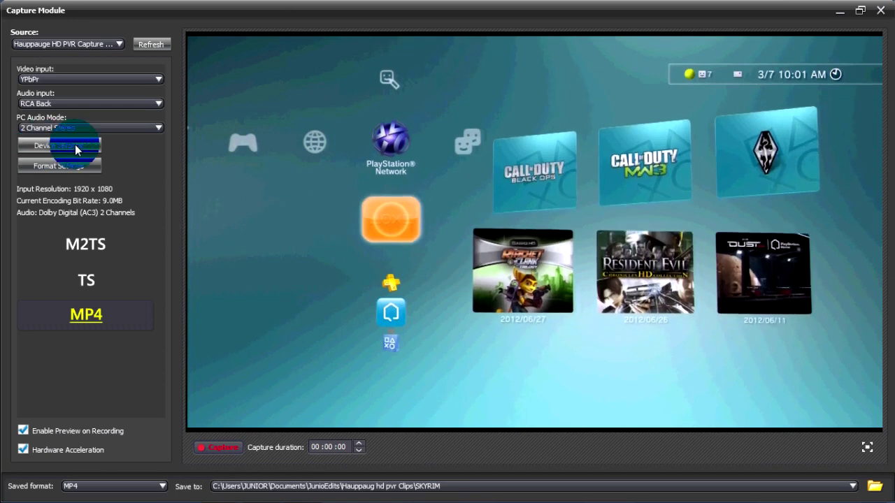
Reset the device picture settings to defaults and set the encoder to Best quality, 13.5 Mbps.
click(155, 213)
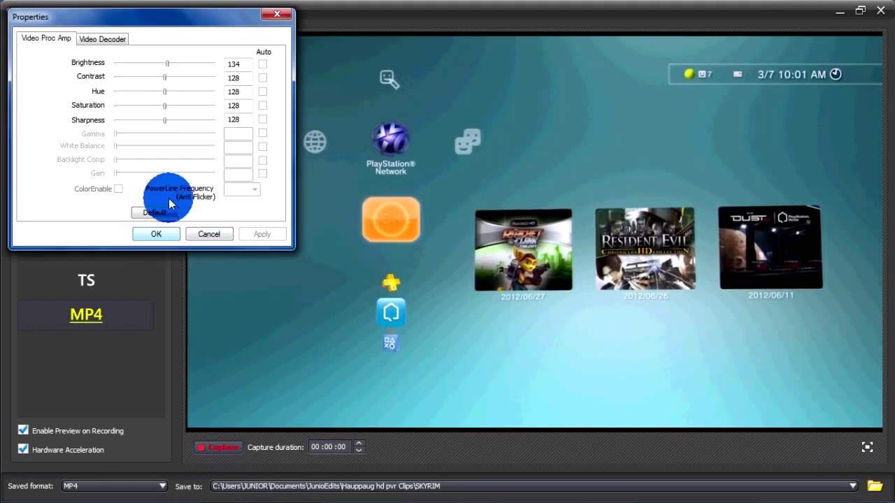
click(165, 234)
click(81, 166)
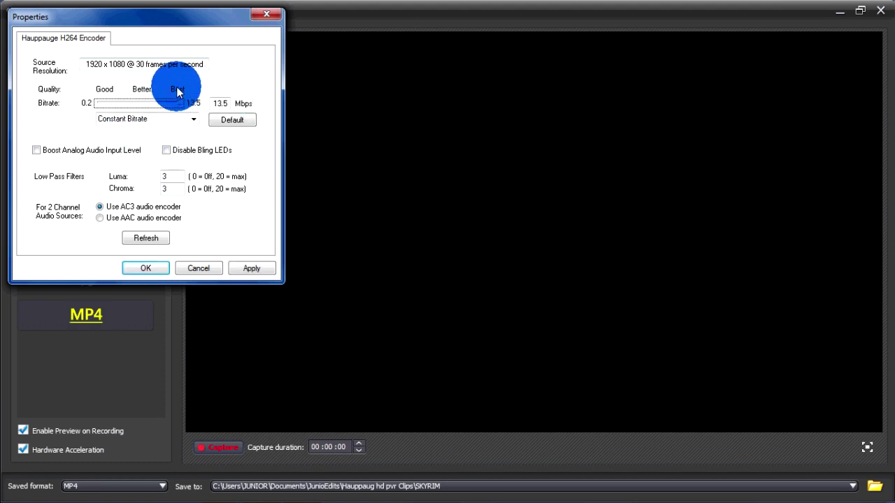
click(251, 267)
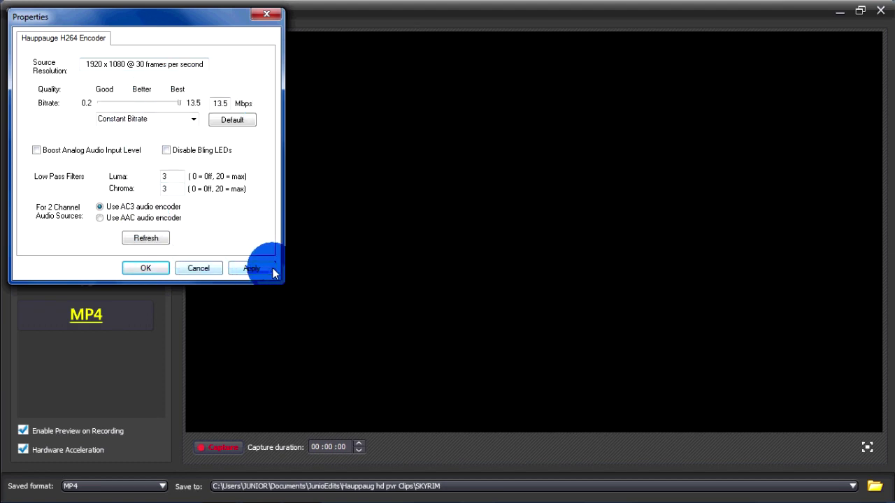
click(167, 267)
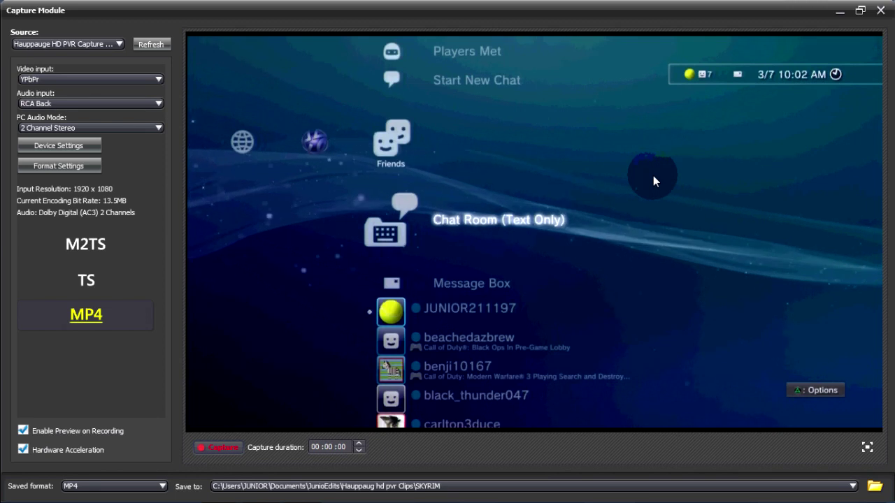
Wait for the PS3 preview to return at 13.5 Mbps before heading back to Vegas Pro.
mouse_move(300, 493)
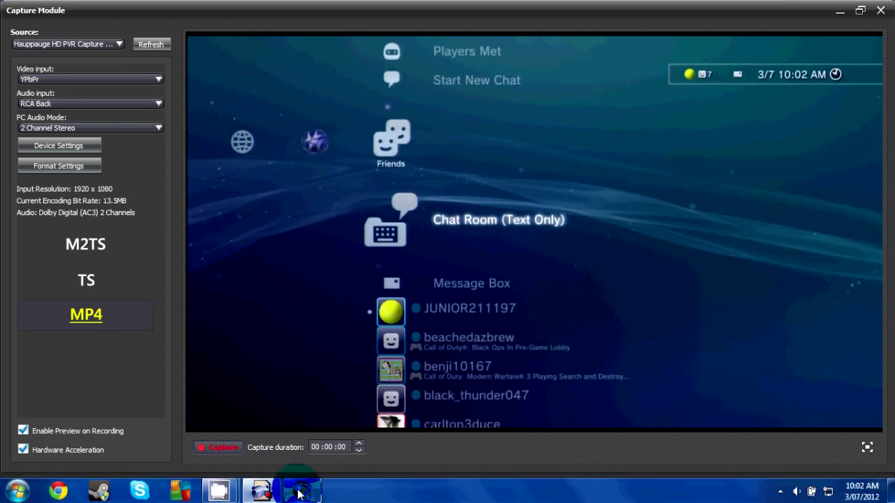
In Vegas Pro's Project Properties, keep HDV 720-30p with 8-bit pixel format and Best rendering quality.
click(302, 491)
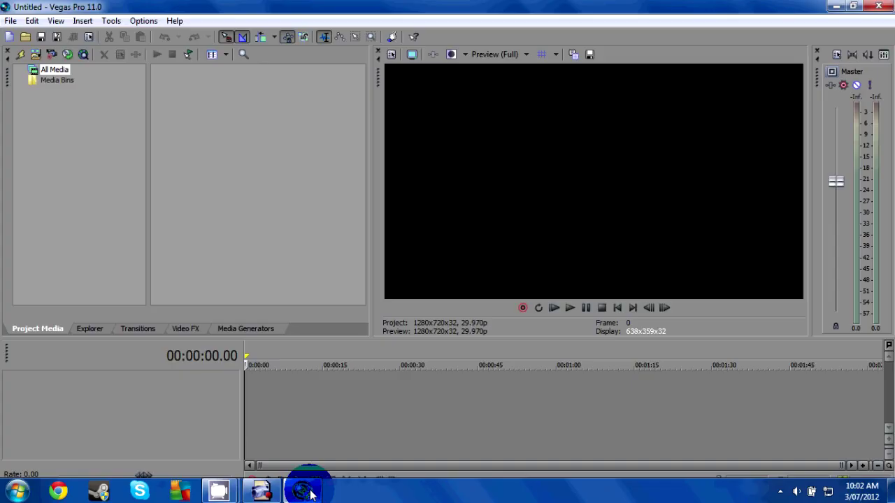
click(10, 21)
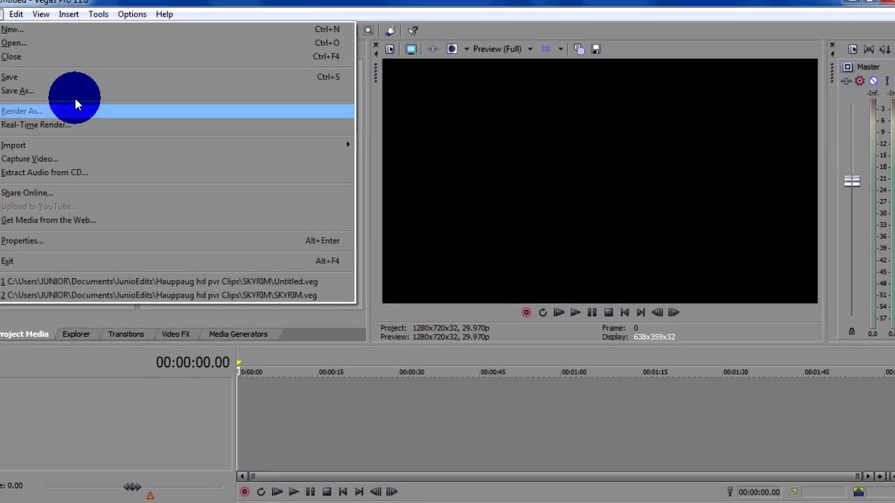
click(14, 241)
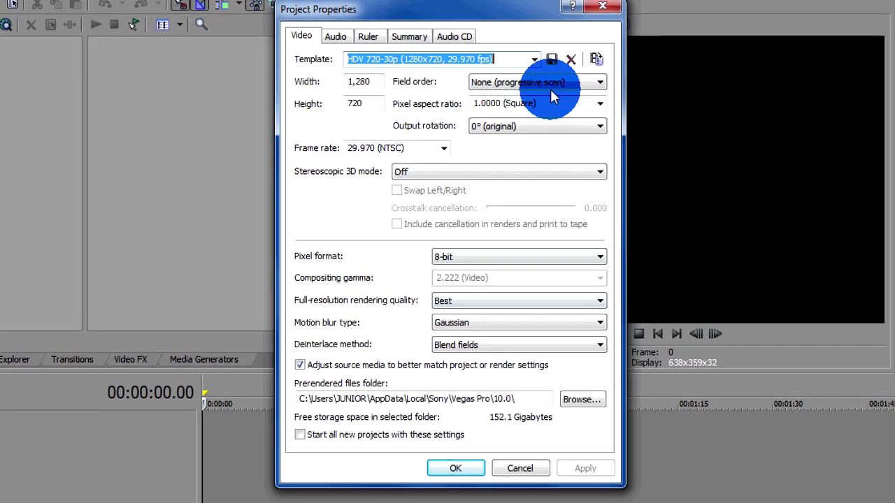
click(537, 56)
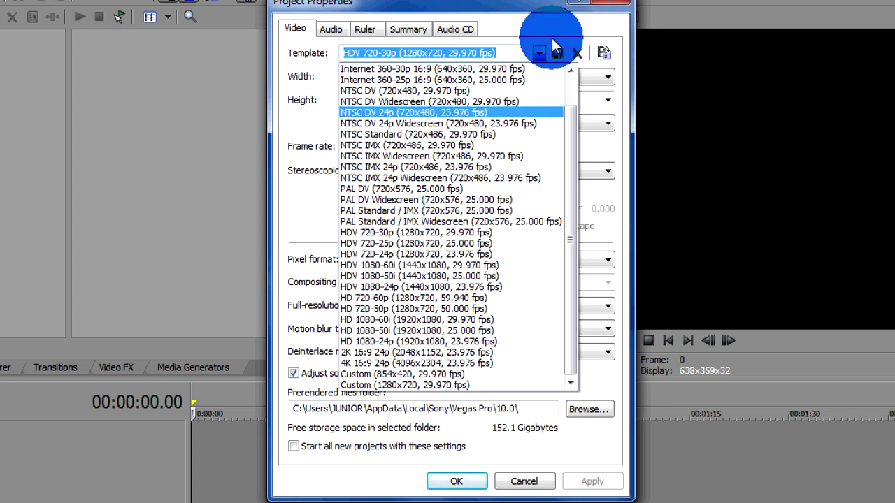
click(539, 54)
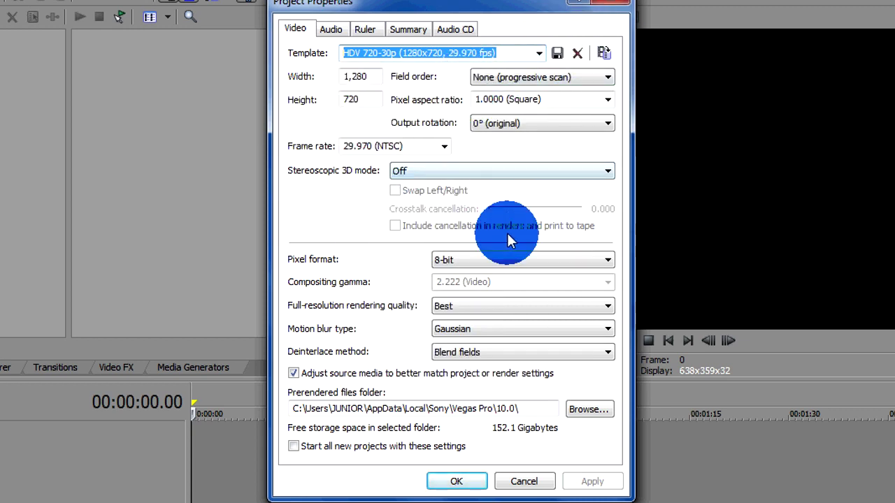
click(458, 261)
click(465, 261)
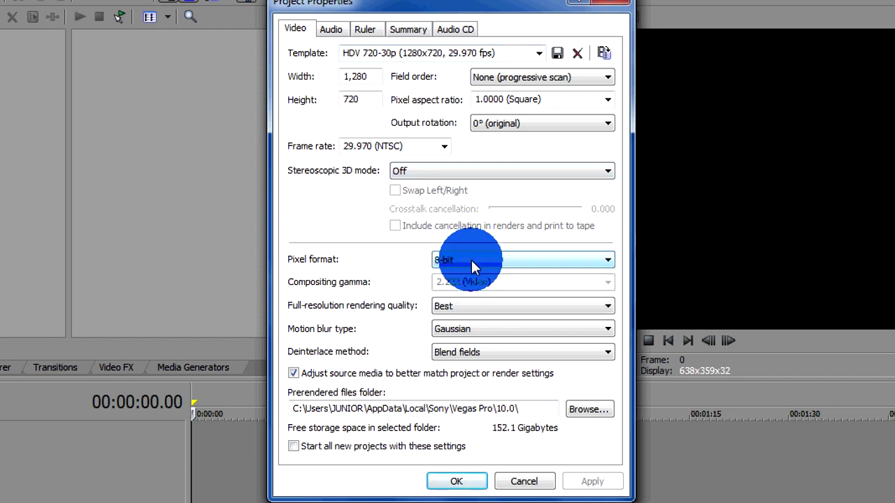
click(486, 307)
click(487, 308)
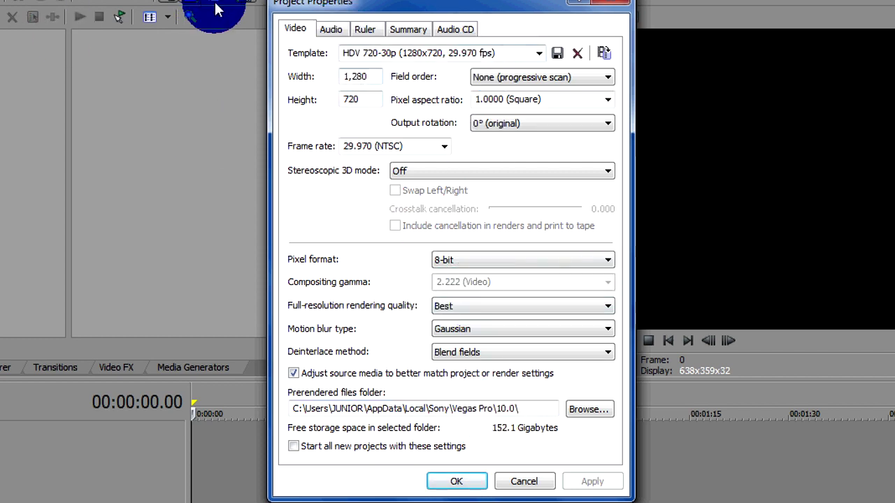
Review the audio, ruler and Audio CD settings, then make these the default for all new projects.
click(333, 30)
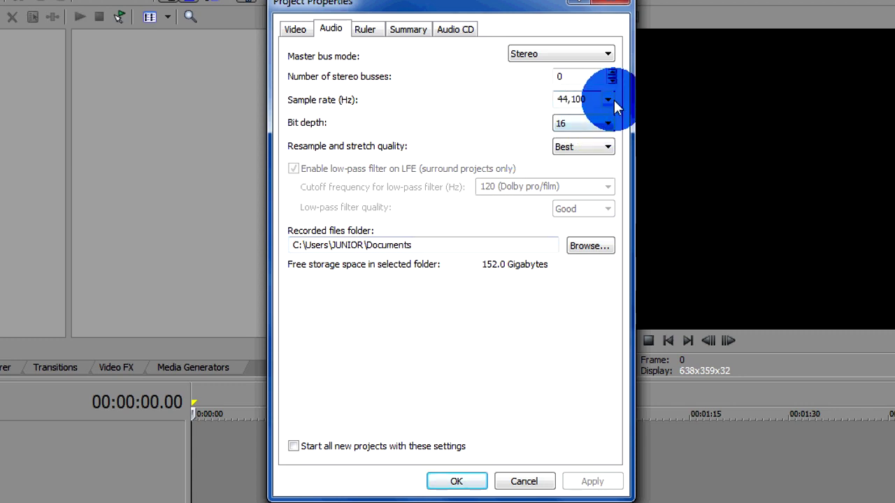
click(365, 29)
click(453, 29)
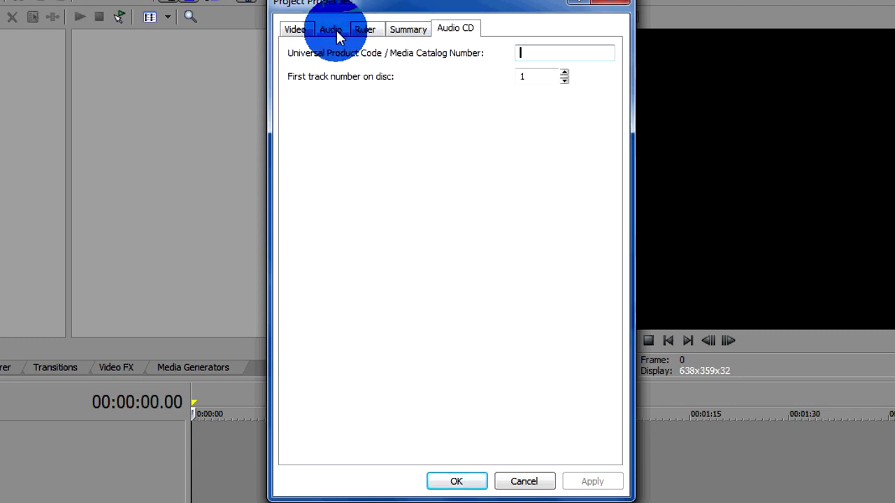
click(300, 30)
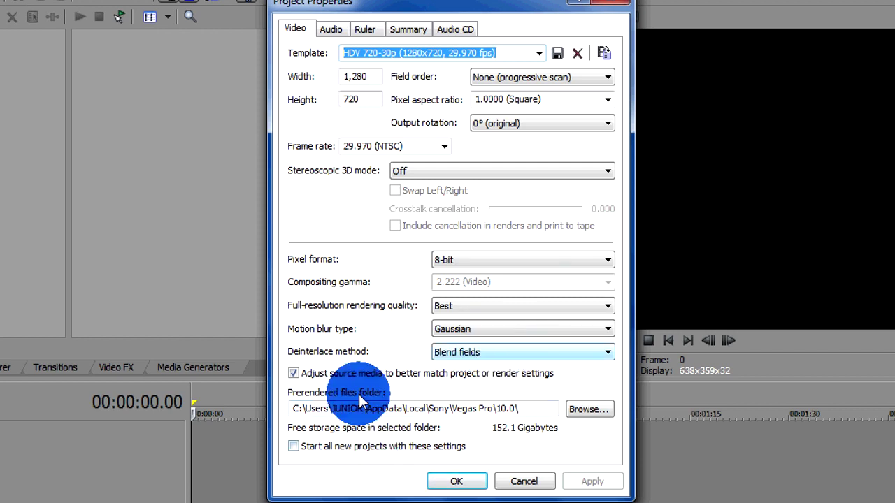
click(304, 447)
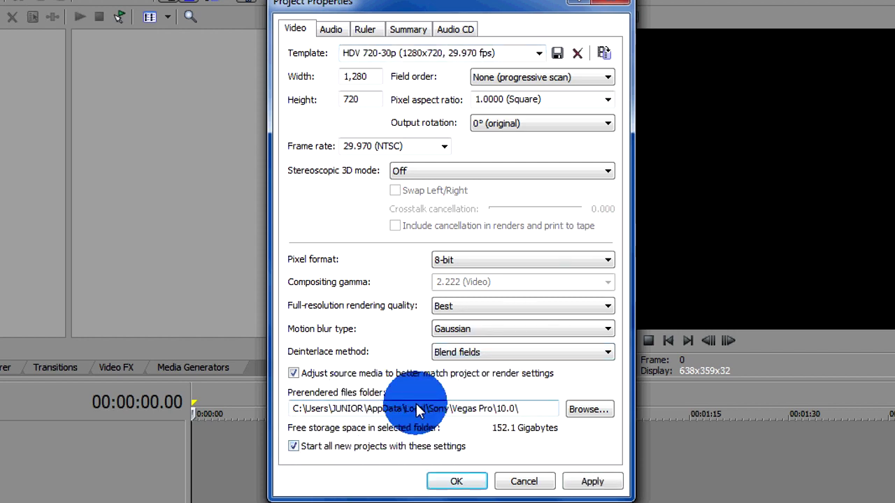
click(593, 483)
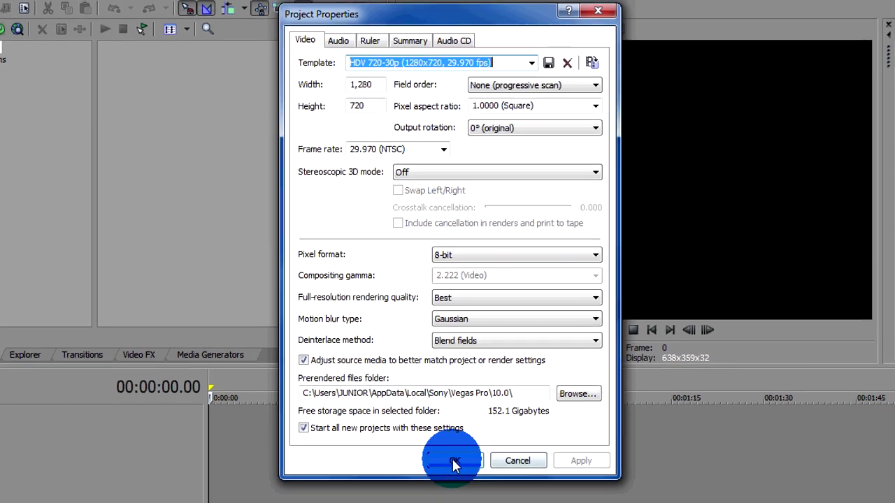
click(456, 482)
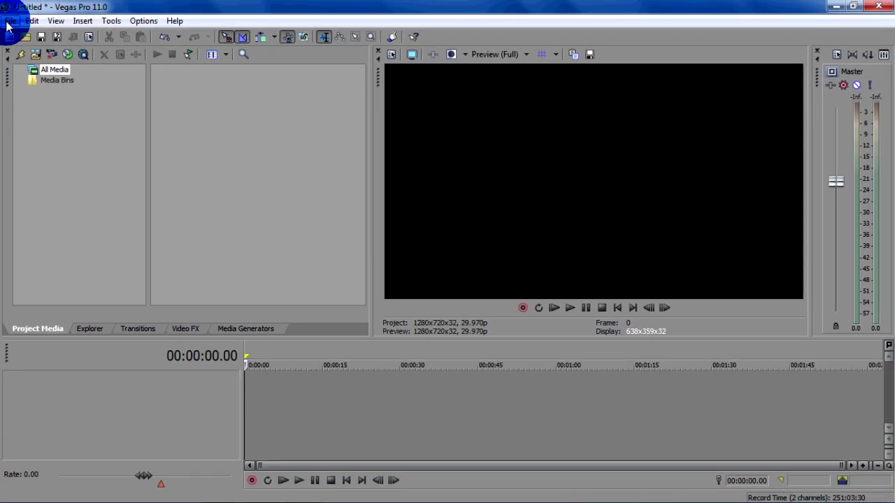
From Explorer's Hauppaug hd pvr Clips > MOABS folder, drag MOAB M16A4.MP4 onto the timeline.
click(123, 335)
click(191, 54)
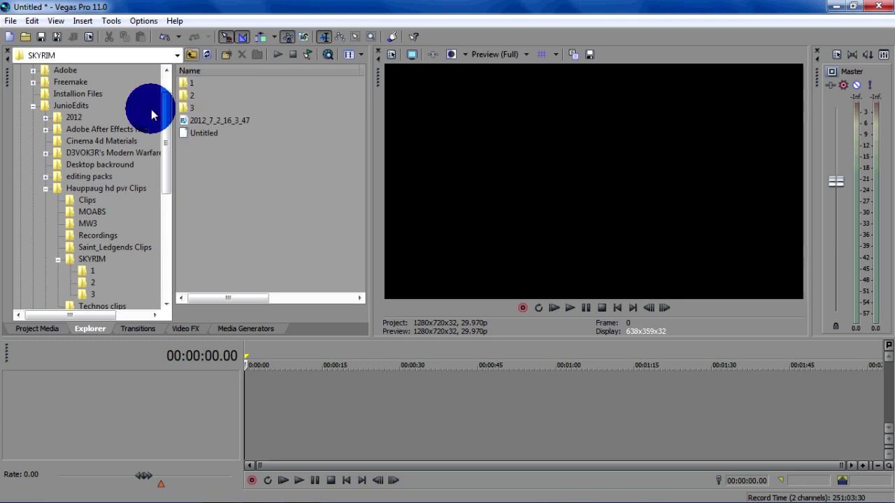
click(109, 188)
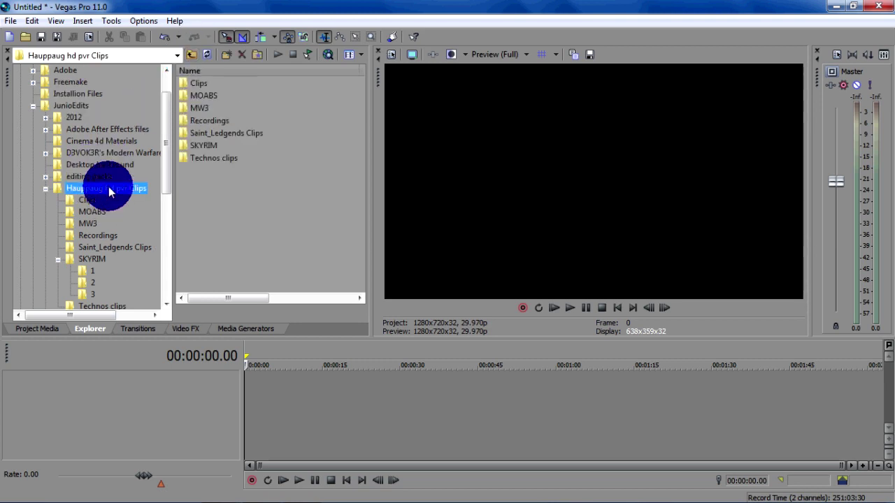
click(92, 211)
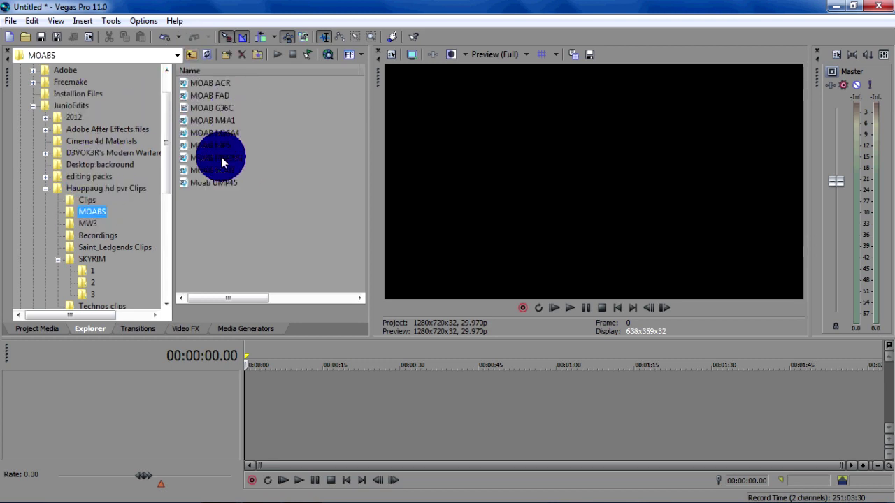
drag(218, 135, 241, 390)
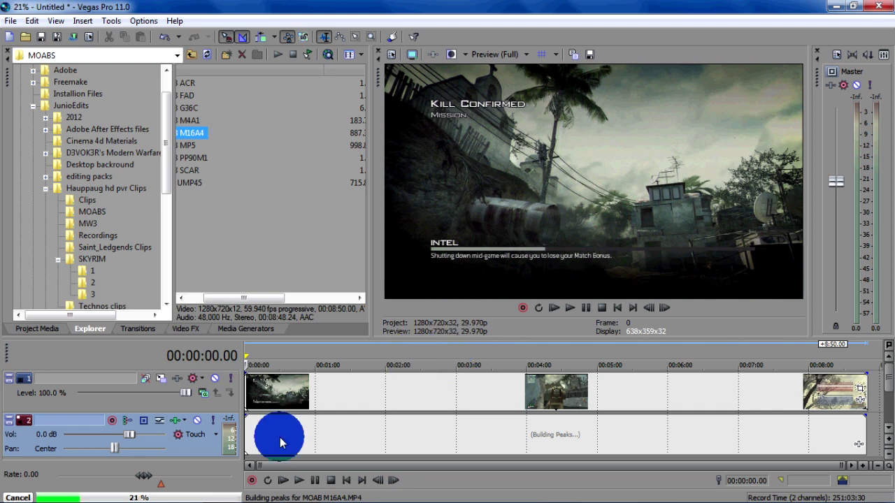
click(337, 399)
In the video event's properties, turn off Maintain aspect ratio and set Disable resample.
right_click(320, 389)
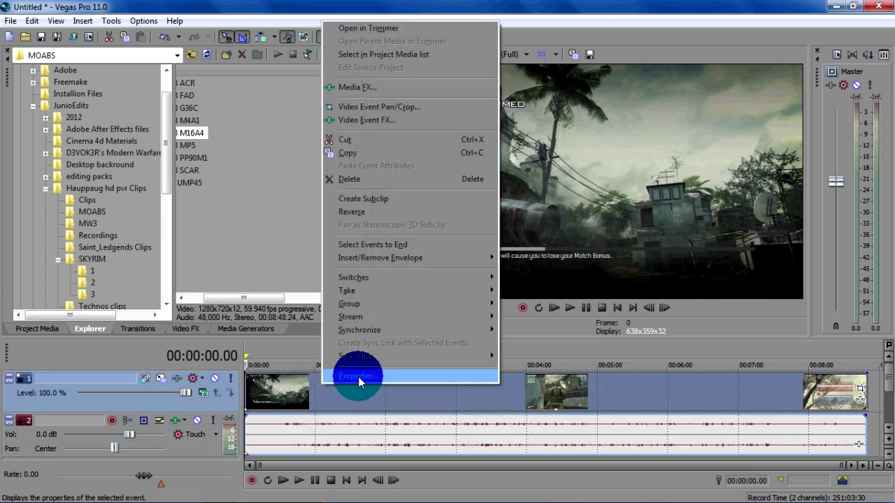
click(353, 381)
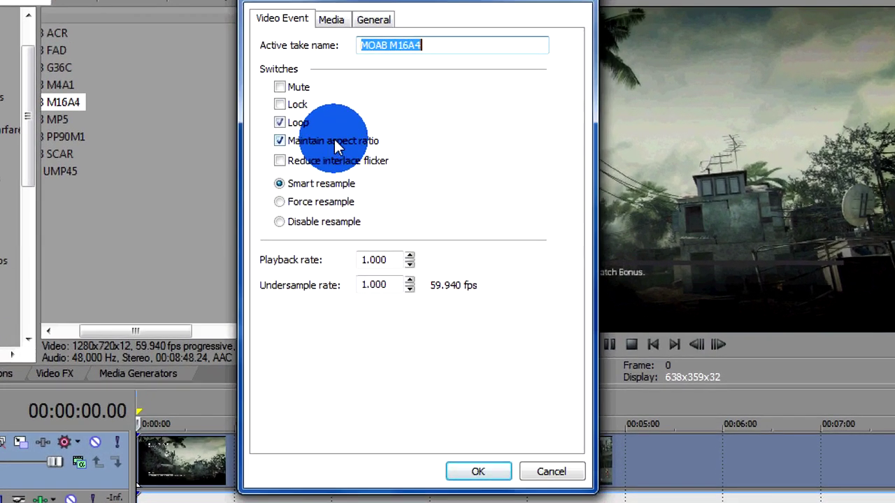
click(333, 141)
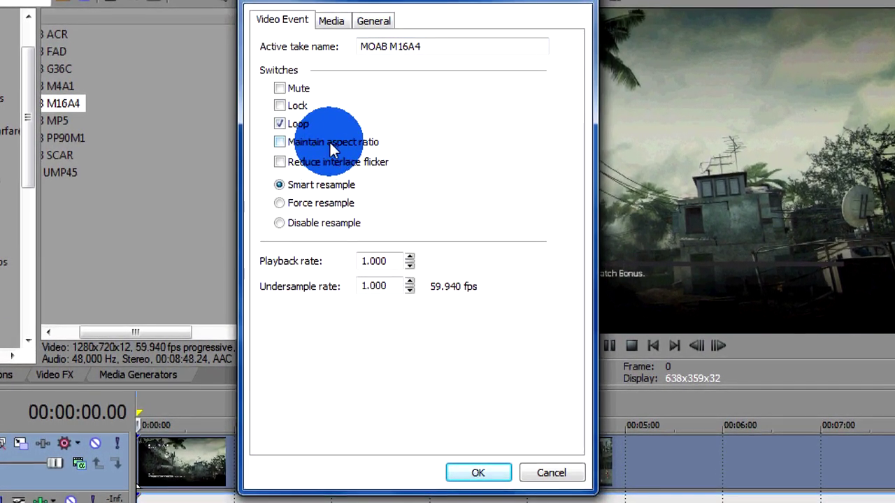
click(304, 234)
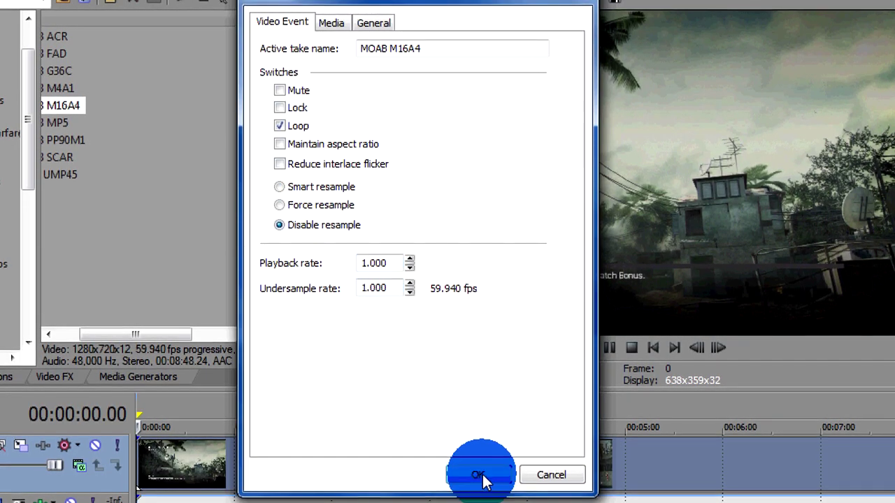
click(478, 475)
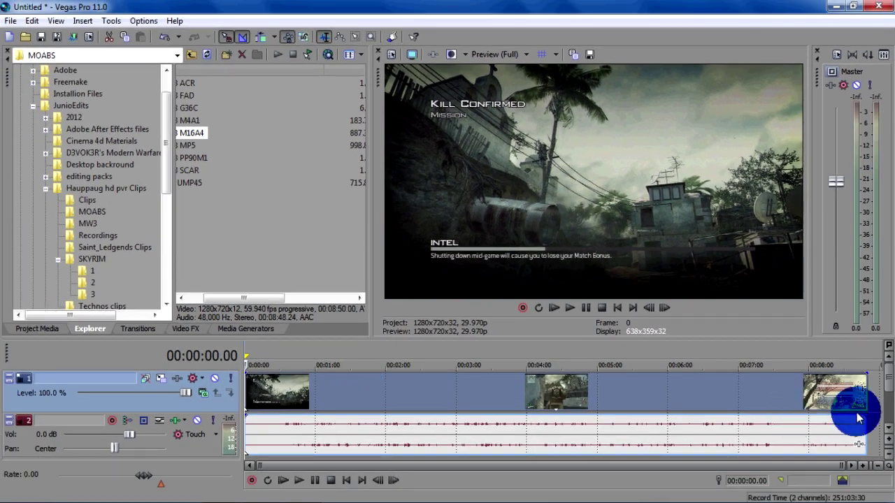
In the gameplay event's Pan/Crop window, nudge the frame's top and right edges slightly inward.
click(852, 393)
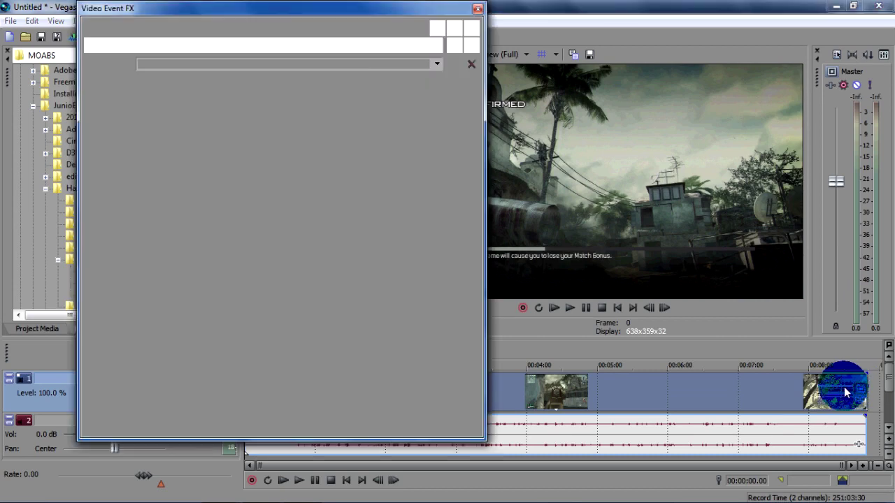
right_click(808, 384)
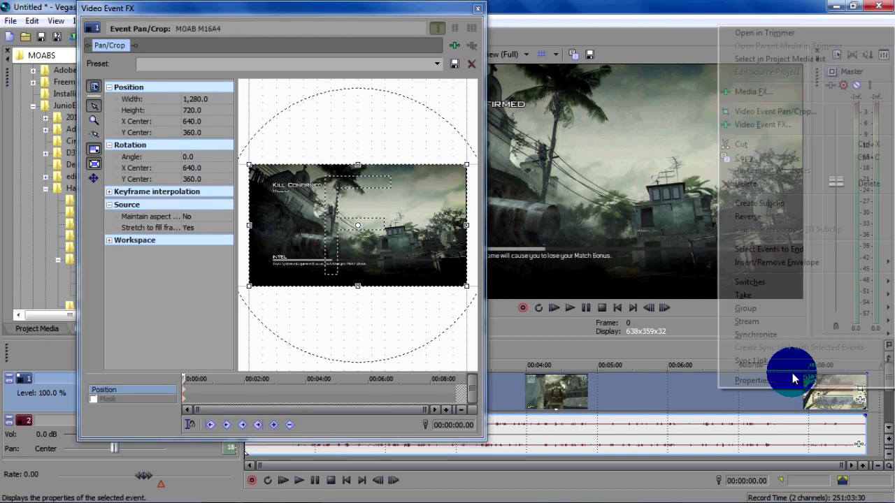
click(216, 20)
scroll(413, 238, up, 2)
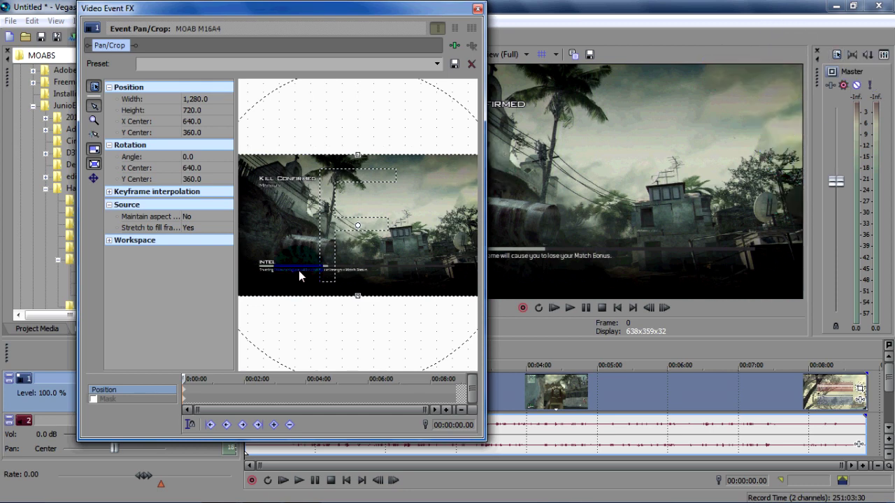
scroll(381, 225, up, 3)
scroll(290, 189, down, 5)
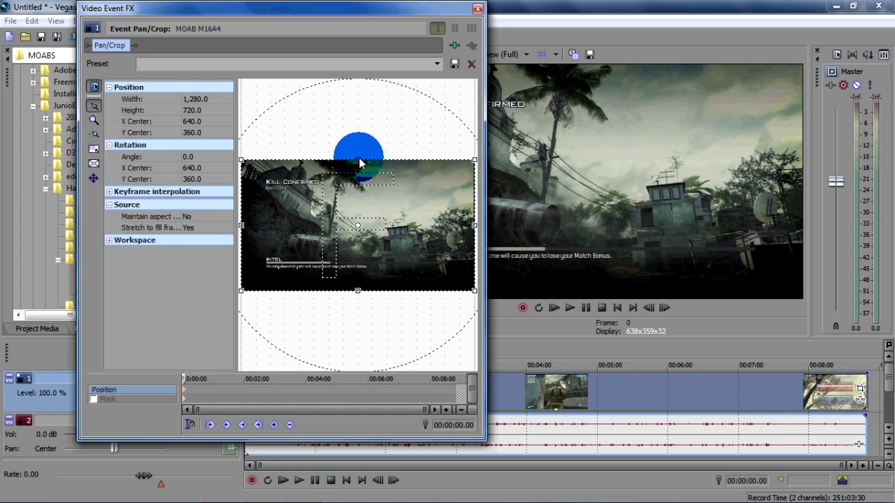
drag(360, 162, 360, 164)
drag(474, 227, 472, 228)
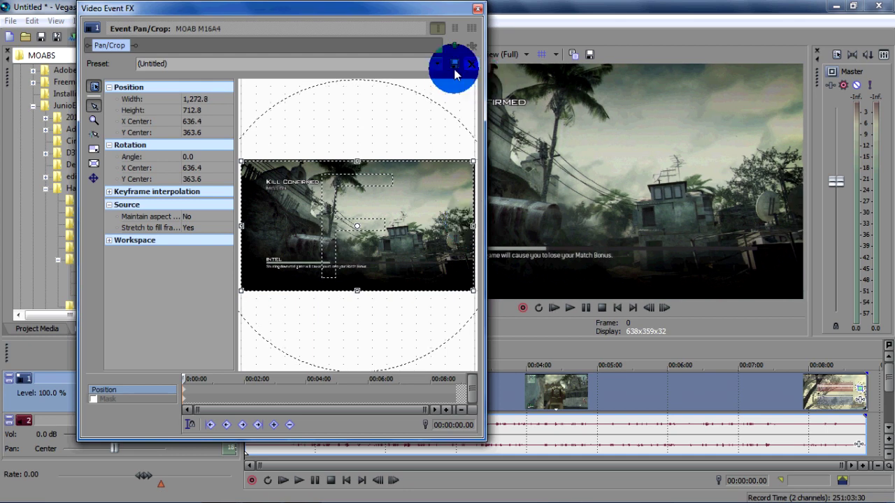
Apply the 'Hauppauge hd pvr' crop preset (1,275.8 × 715.9), save it, and close the window.
click(433, 69)
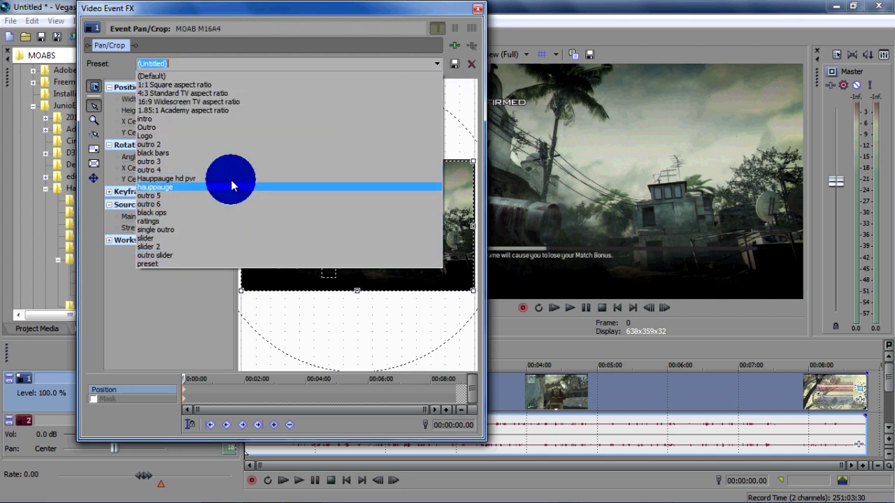
click(194, 186)
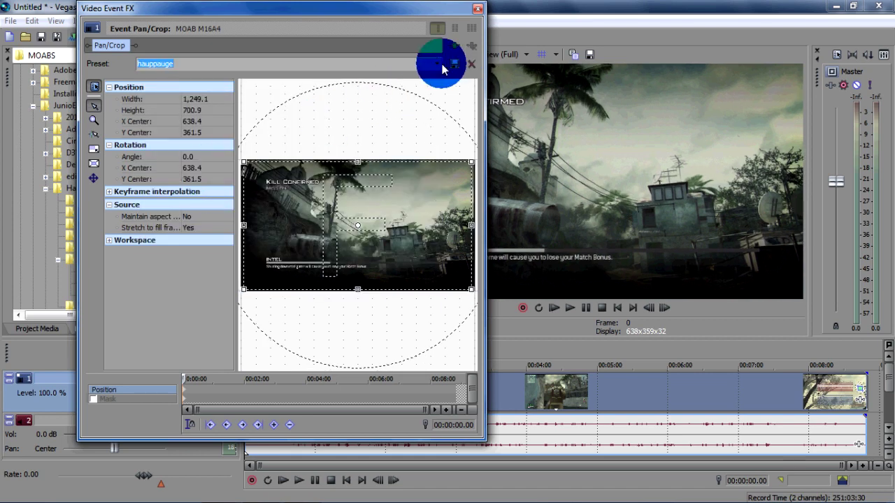
click(442, 68)
click(256, 177)
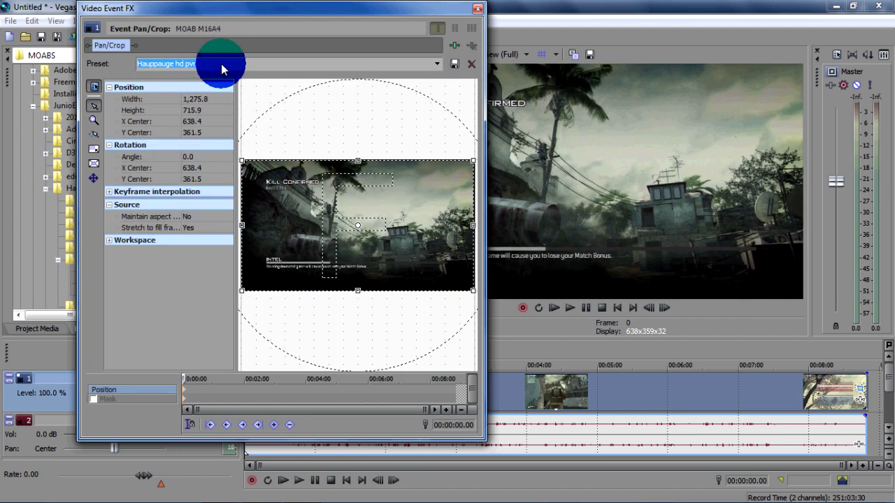
drag(222, 63, 103, 64)
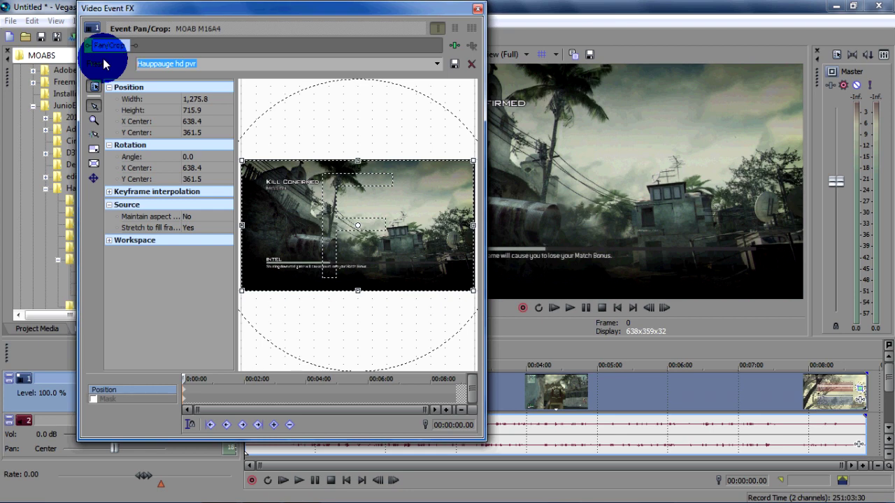
click(455, 64)
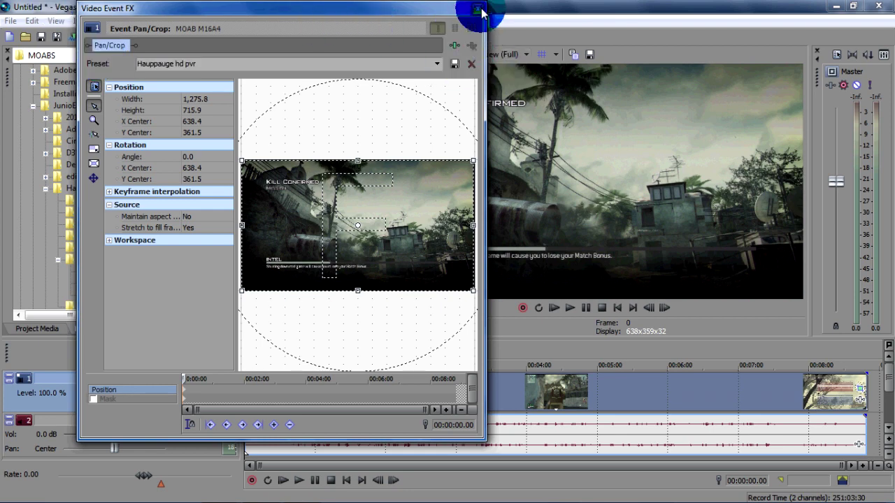
click(479, 8)
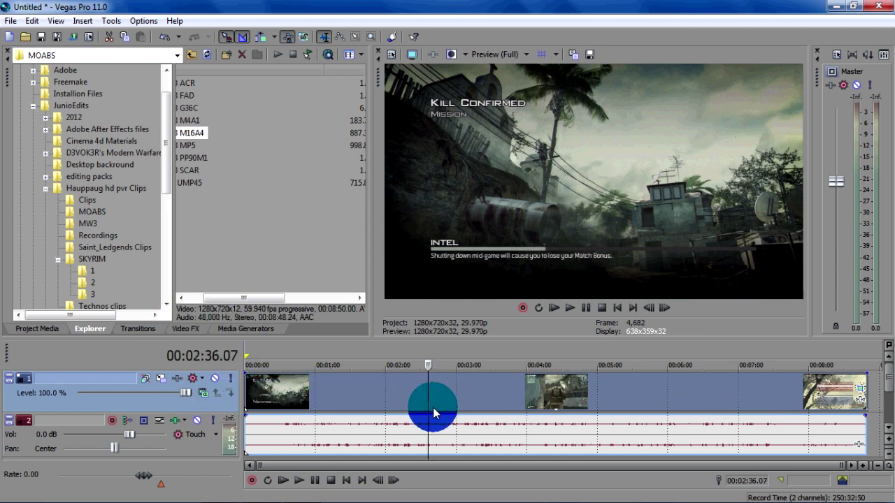
Split the gameplay at 00:05:14.02 and 00:05:24.21 and delete the footage before and after.
click(513, 406)
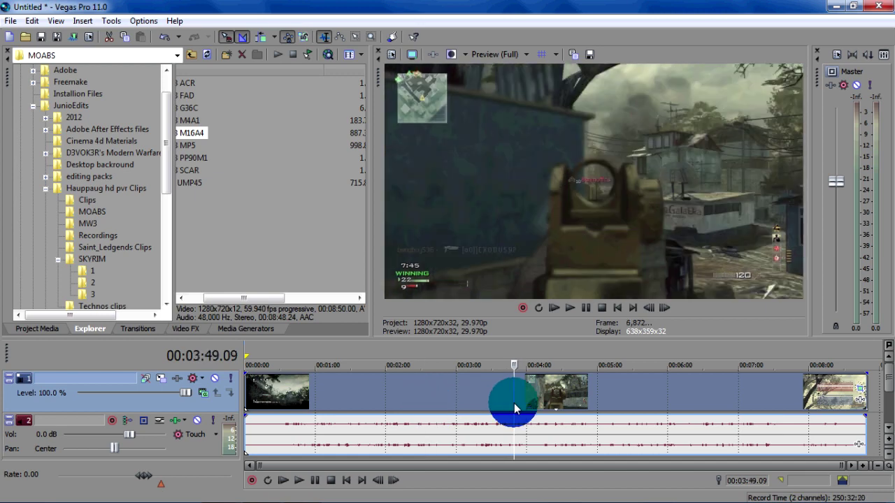
drag(514, 407, 614, 406)
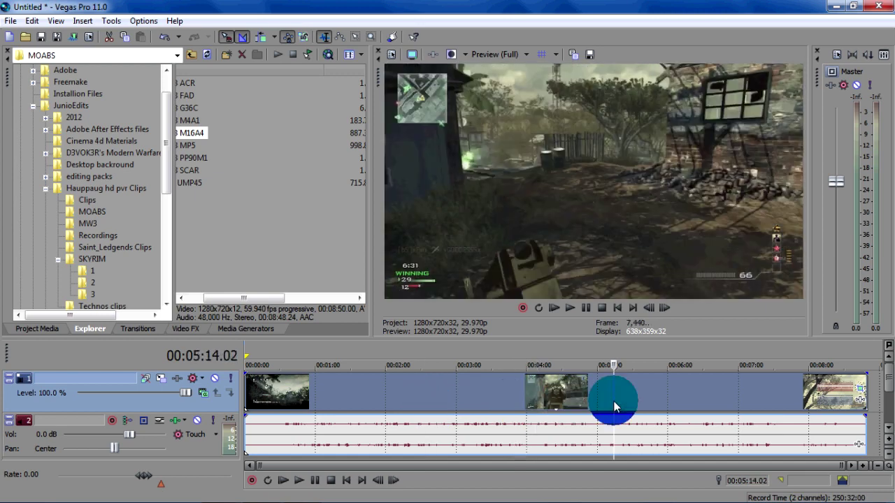
key(s)
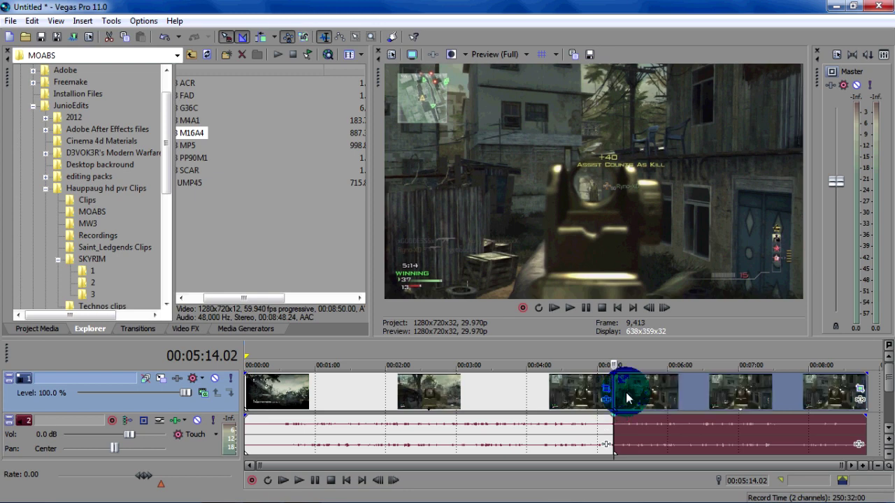
click(628, 393)
key(s)
click(641, 393)
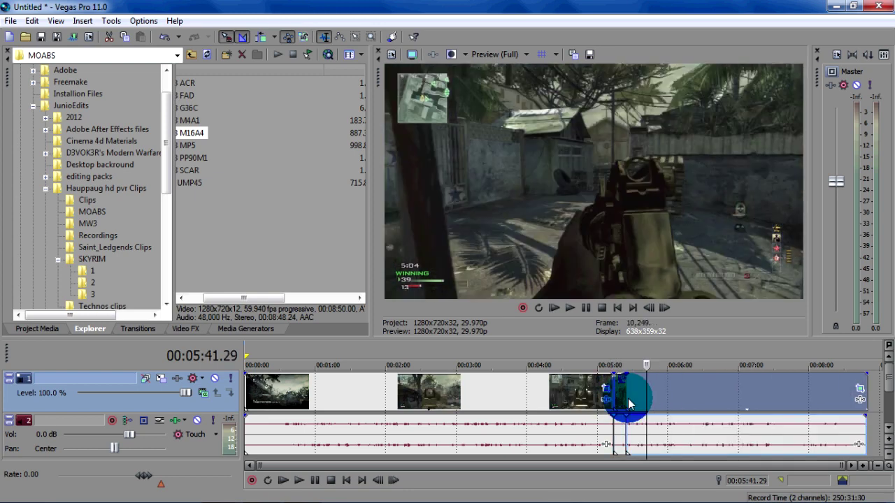
key(Delete)
click(560, 399)
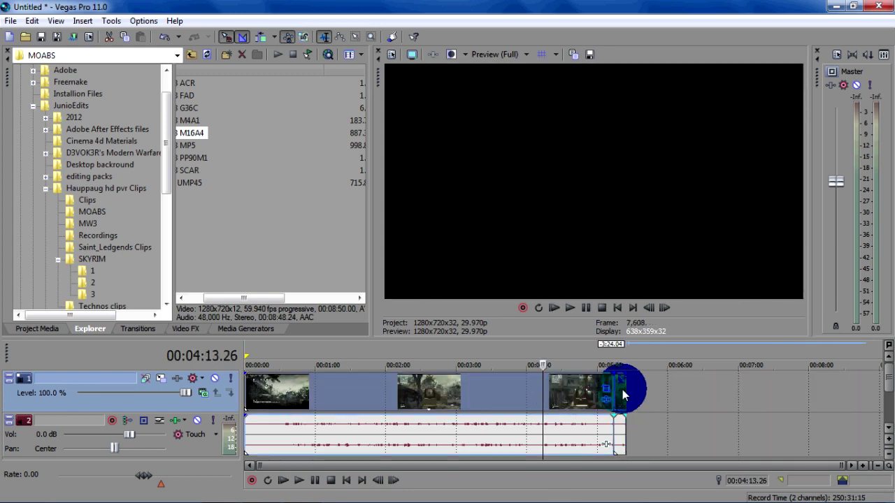
key(Delete)
Move the remaining ten-second clip to the timeline start and play it back.
drag(622, 389, 253, 395)
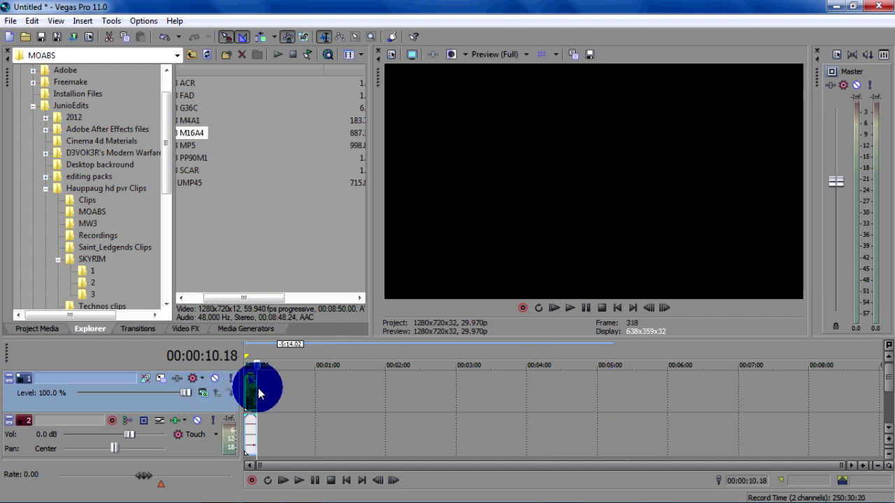
key(ctrl+Home)
click(600, 309)
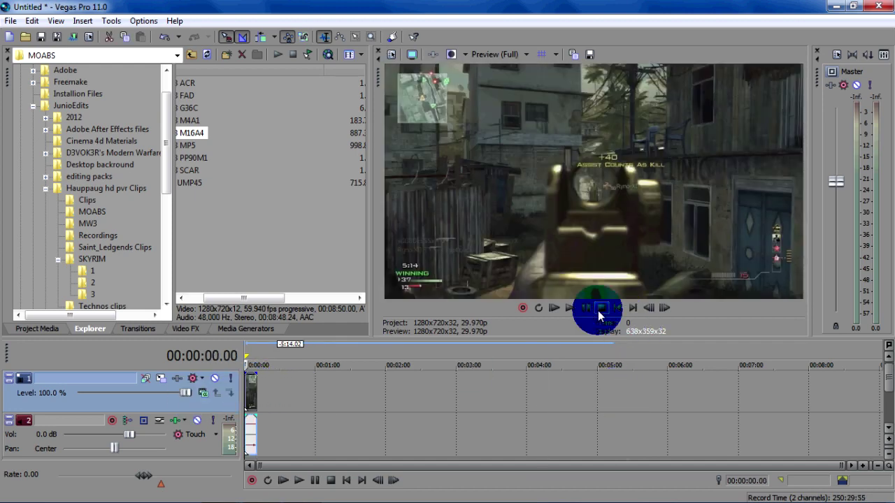
click(568, 307)
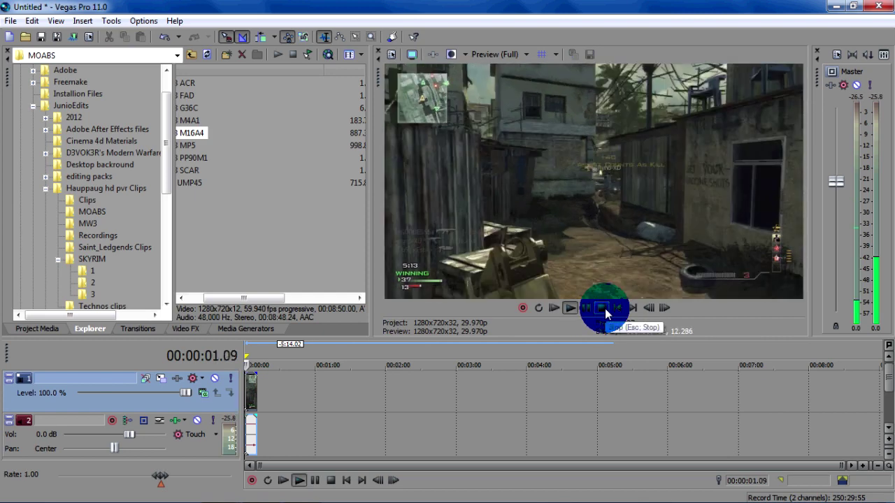
click(602, 309)
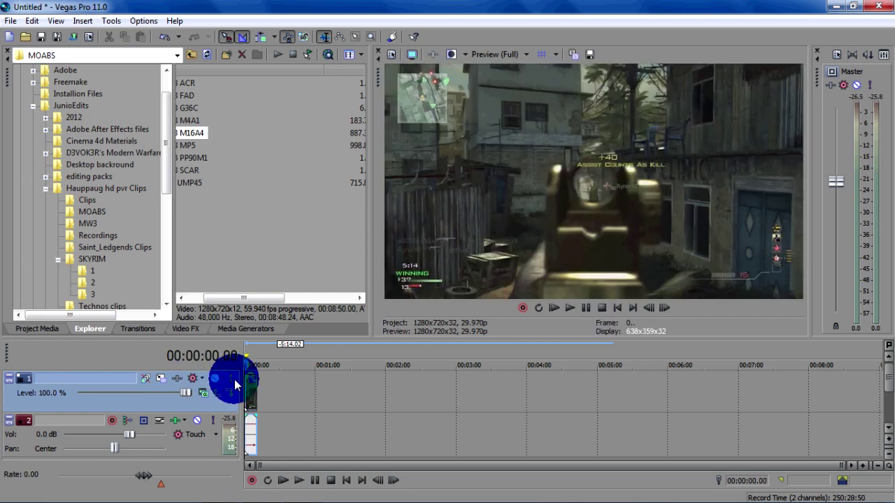
Add Color Corrector to the MOAB M16A4 event using the 'hauppauge hd pvr' preset, saturation 1.500.
click(184, 328)
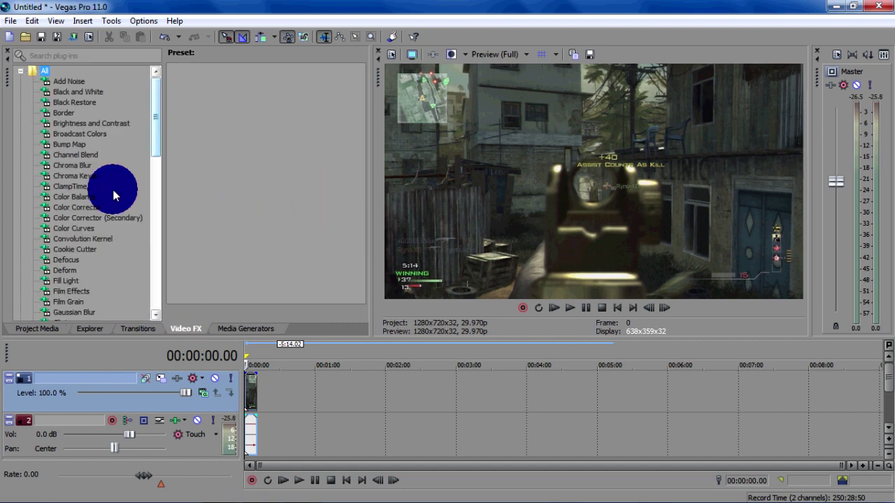
click(88, 208)
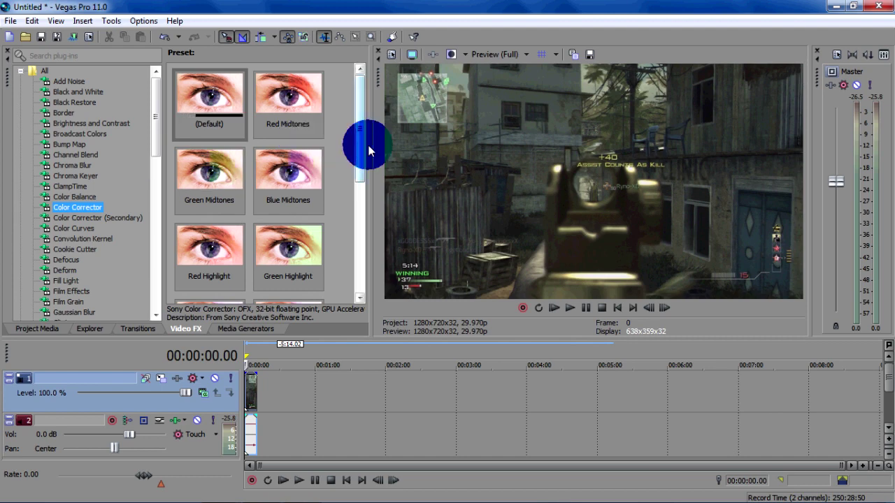
drag(223, 112, 250, 403)
click(437, 64)
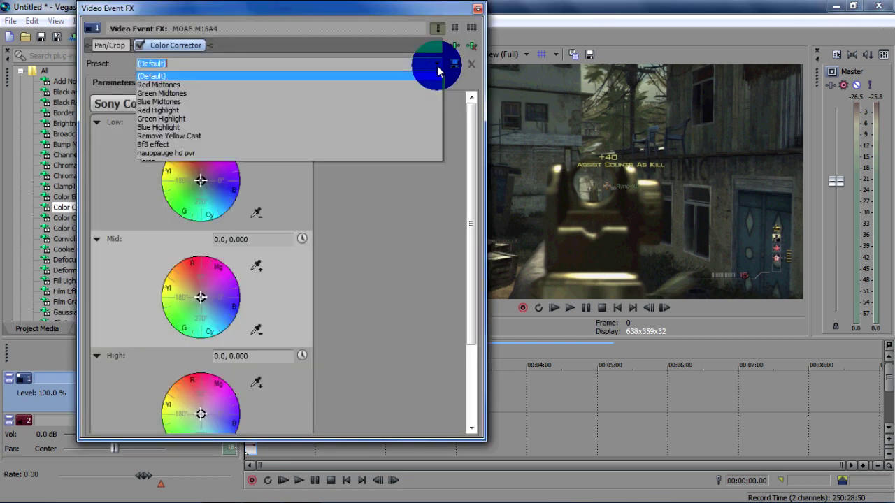
click(258, 153)
drag(471, 175, 459, 301)
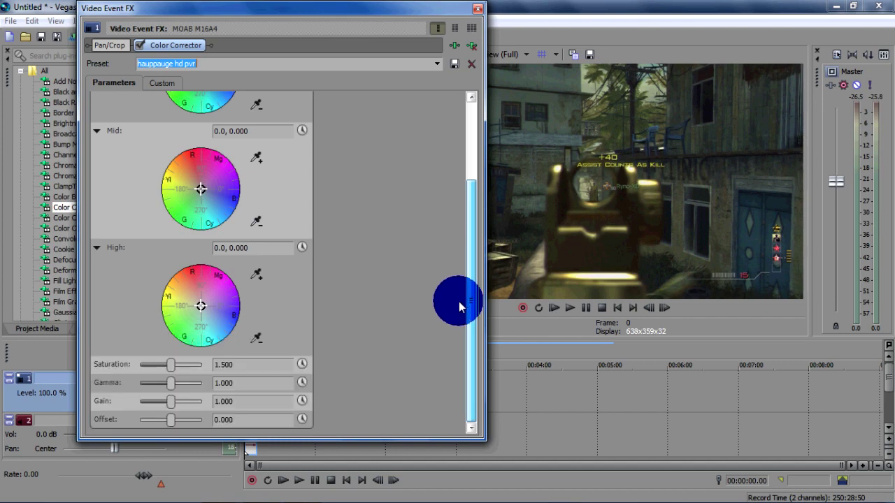
click(234, 369)
click(224, 368)
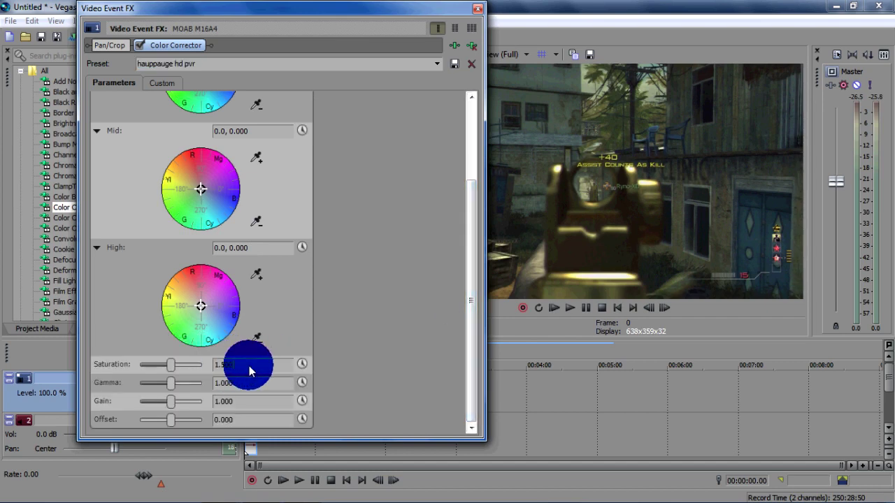
click(481, 11)
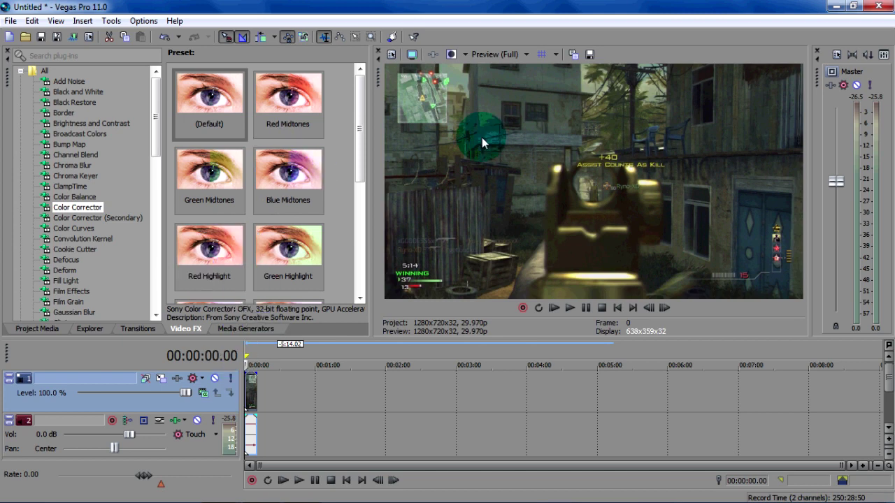
Add a Color Curves effect to video track 1 and bend its RGB curve into an S.
click(77, 207)
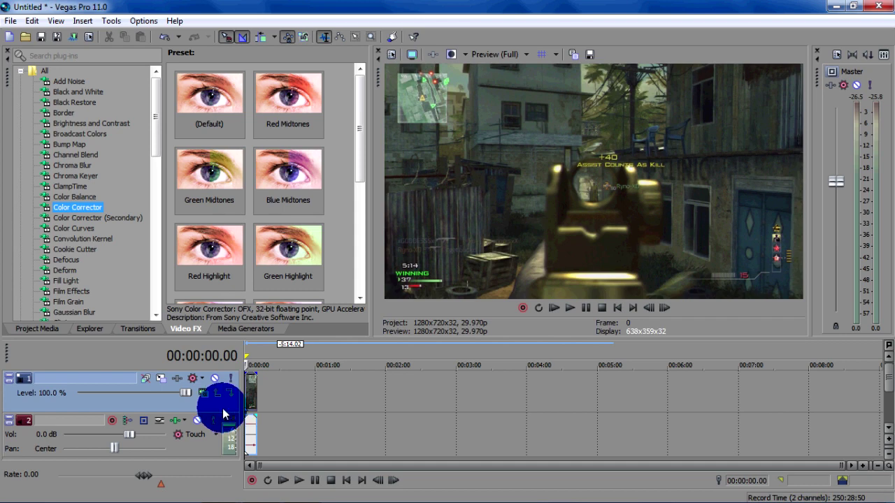
drag(224, 414, 222, 402)
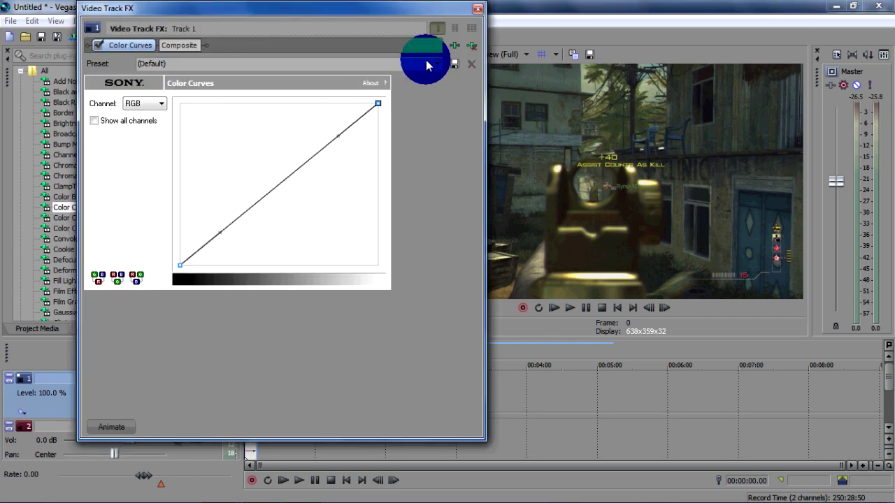
drag(336, 133, 305, 112)
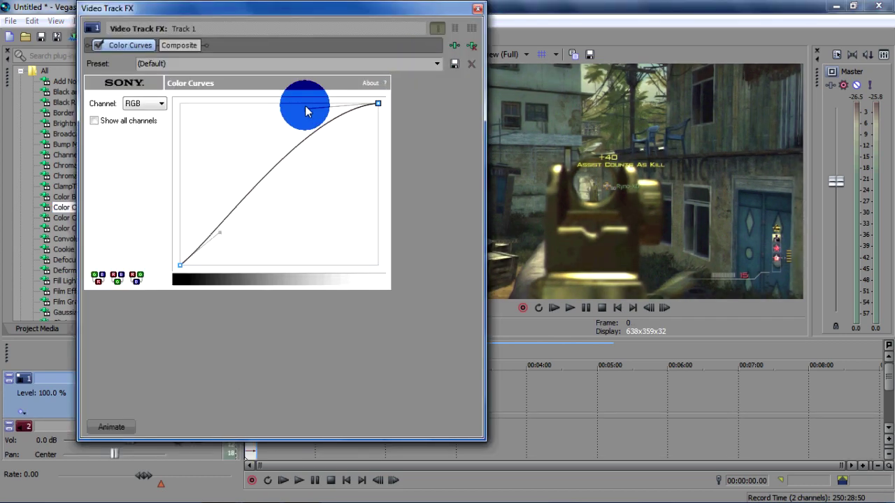
click(217, 235)
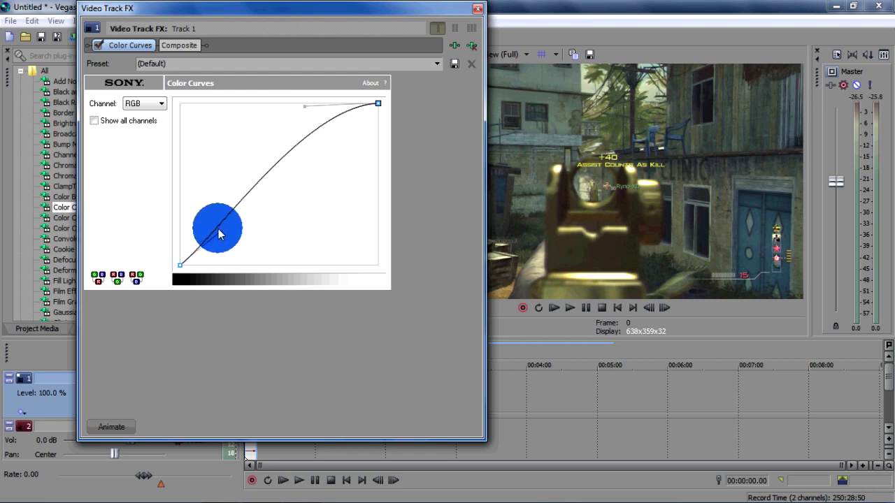
drag(221, 236, 248, 258)
drag(300, 109, 301, 111)
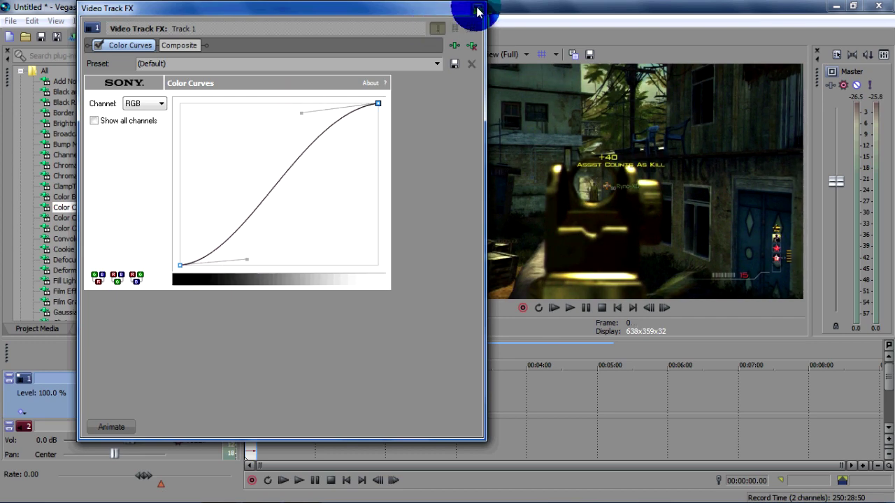
click(478, 9)
Preview the colour-corrected clip, then mark its 10.18-second length as the loop region.
click(570, 308)
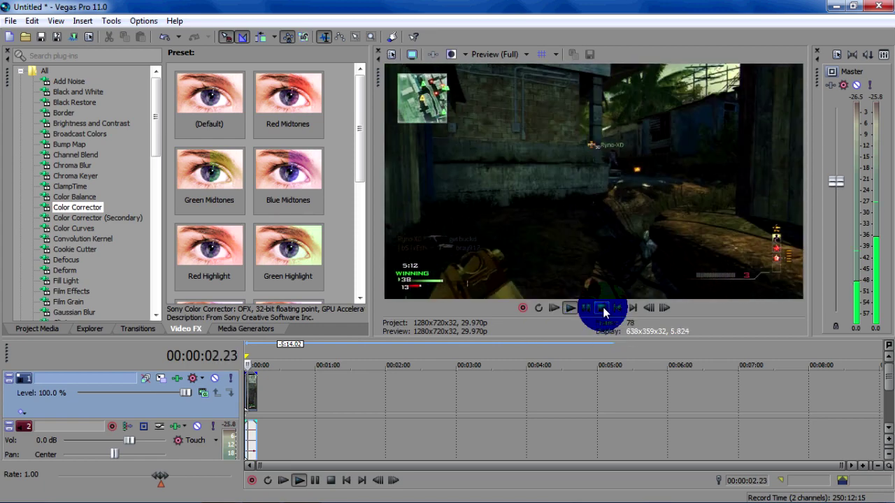
scroll(558, 416, up, 5)
scroll(557, 405, down, 3)
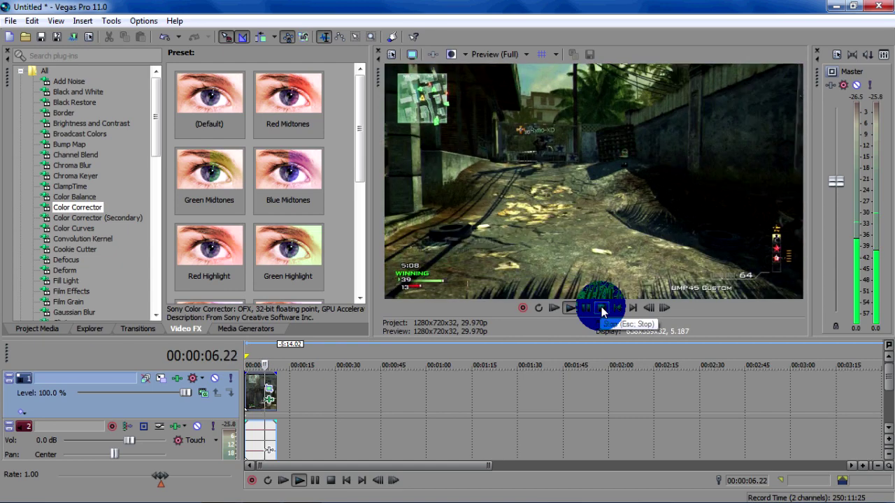
click(601, 307)
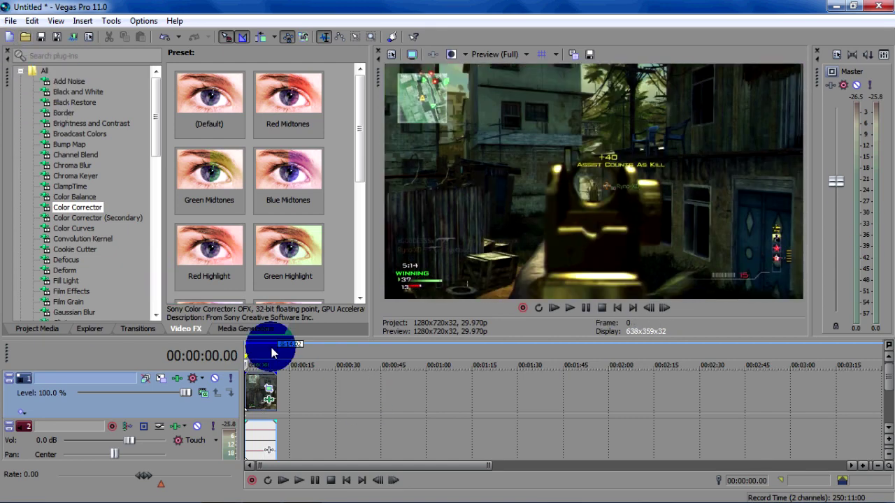
double_click(278, 361)
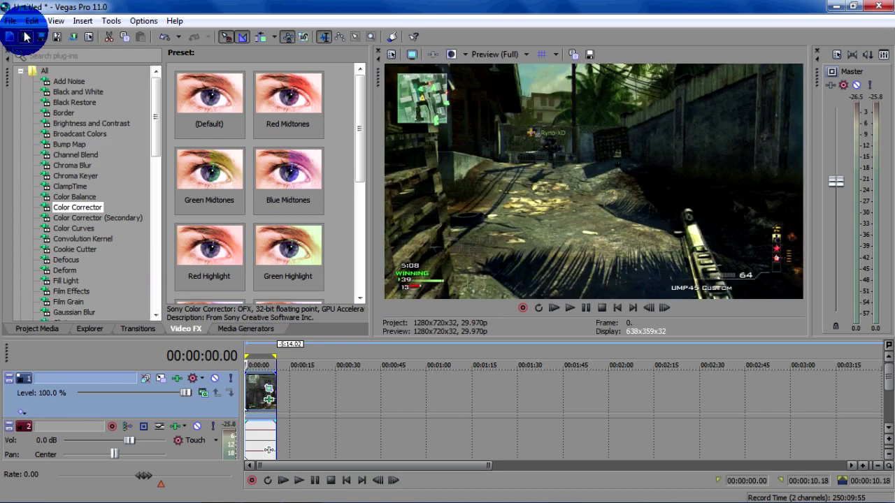
Use File > Render As to set the output file to test.mp4 on the Desktop.
click(11, 20)
click(53, 112)
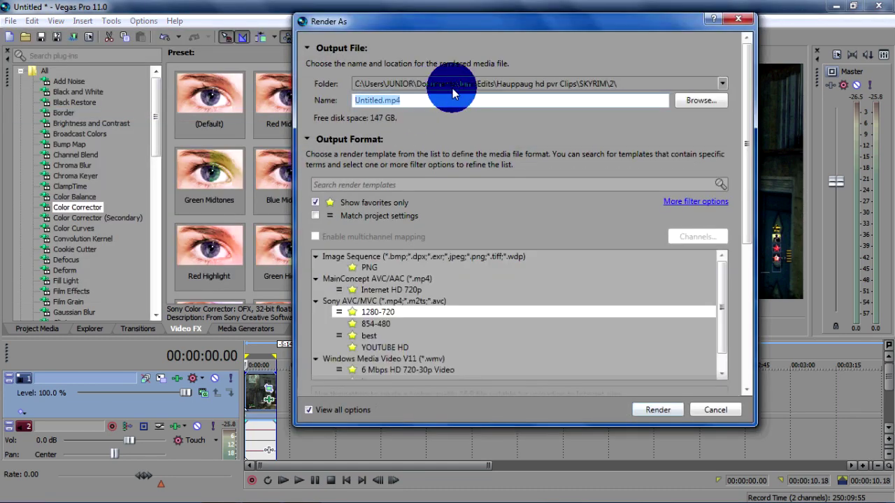
click(675, 102)
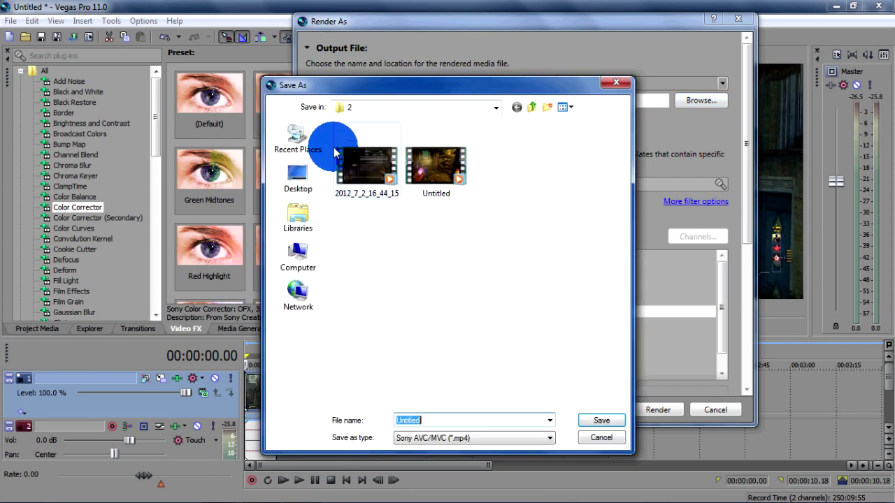
click(298, 175)
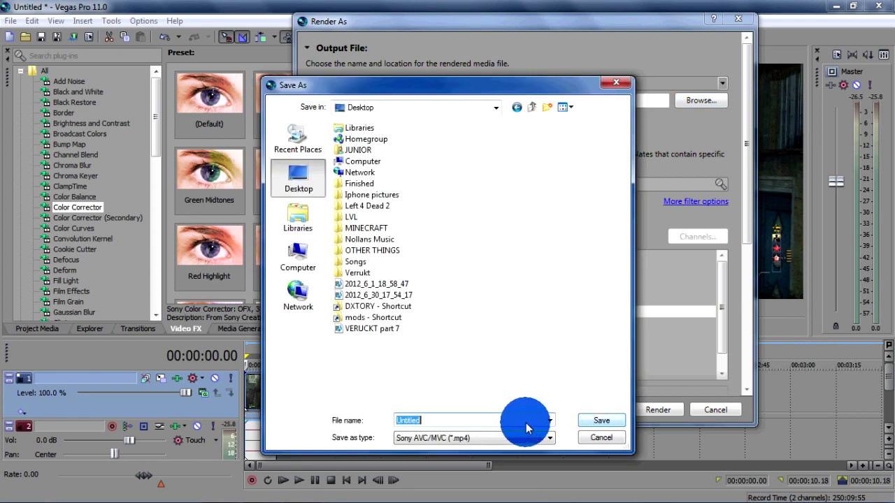
text(test)
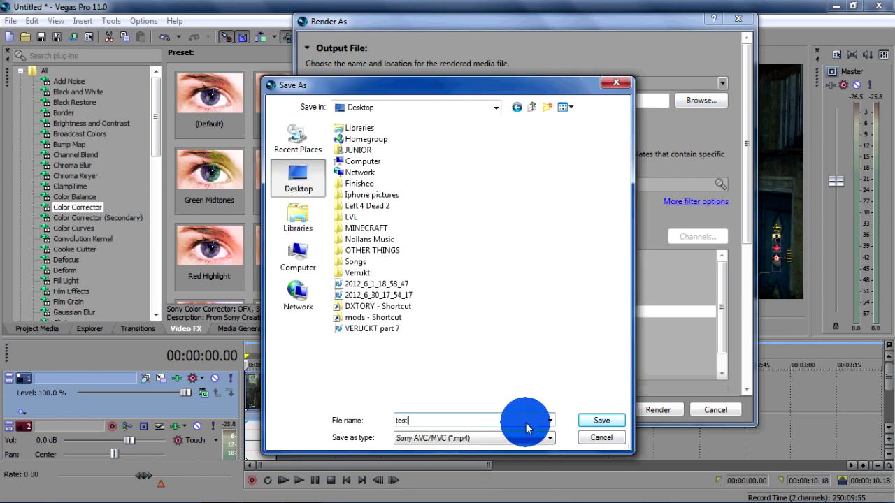
click(600, 421)
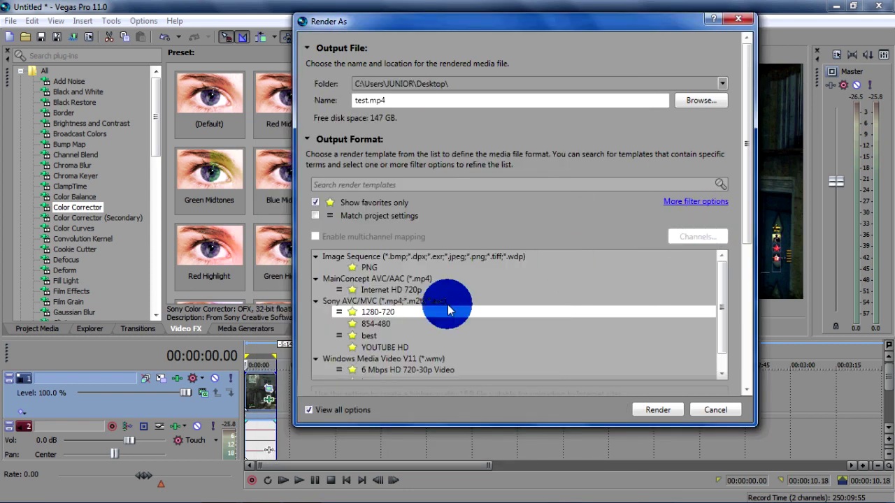
Show all render formats and browse templates, trying the 1280-720 and Memory Stick QVGA ones.
click(316, 202)
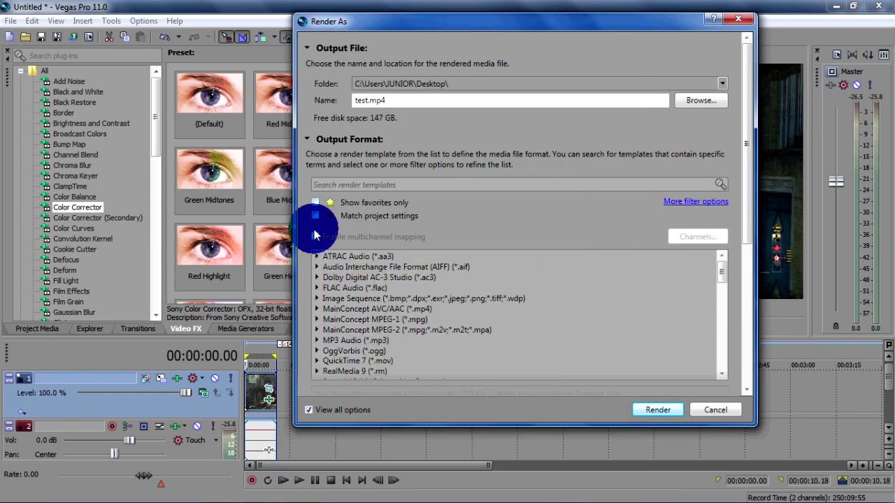
mouse_move(727, 280)
mouse_down()
mouse_move(724, 315)
mouse_move(764, 318)
mouse_move(723, 311)
mouse_move(723, 290)
mouse_up()
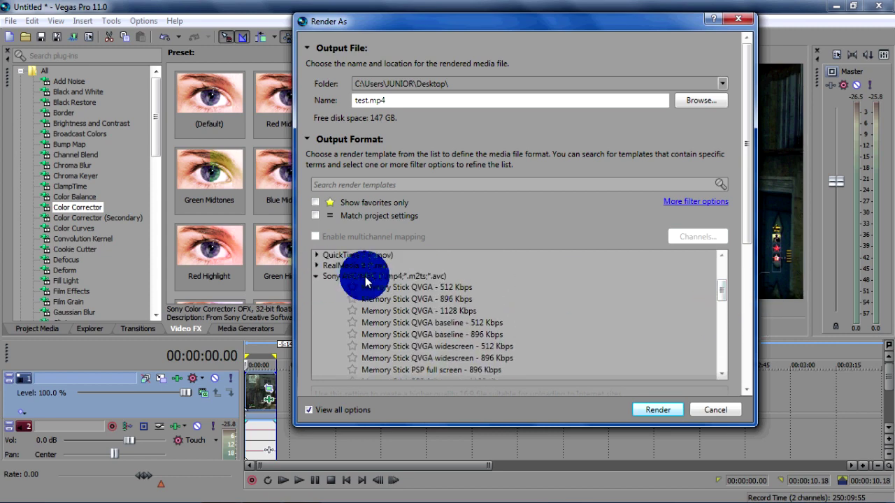
scroll(420, 297, down, 1)
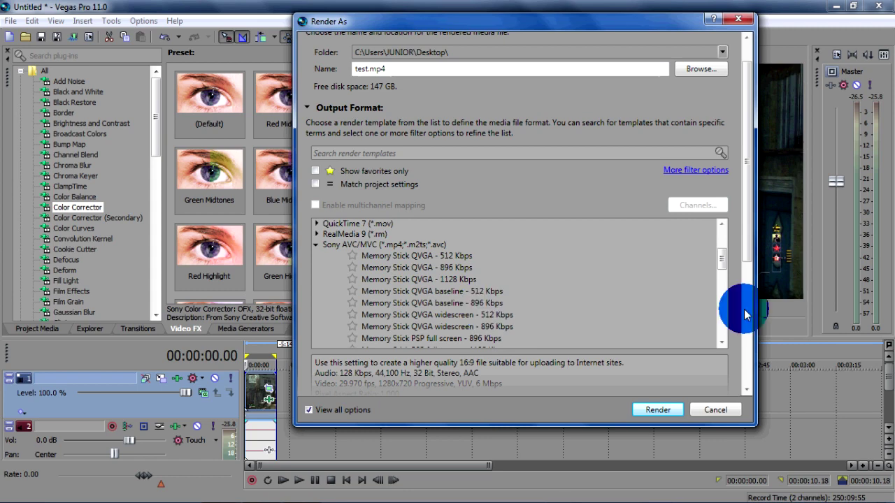
drag(721, 268, 738, 255)
drag(380, 256, 727, 336)
drag(749, 260, 730, 273)
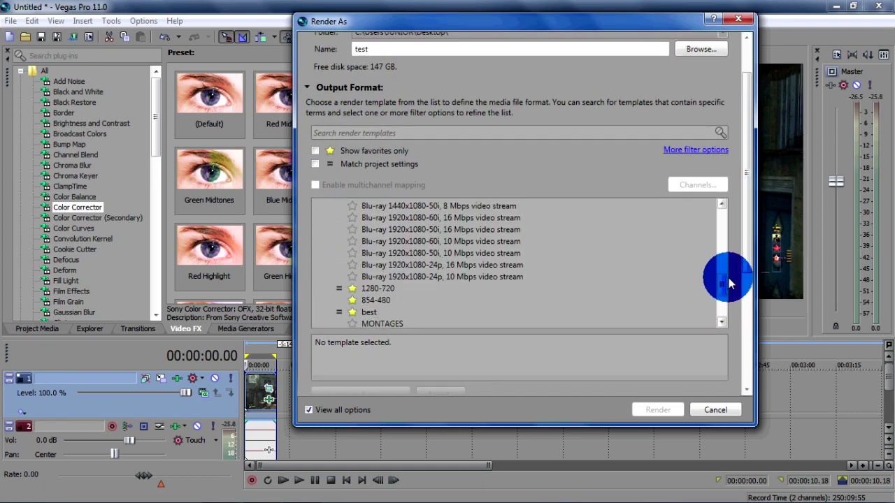
click(410, 286)
drag(719, 286, 746, 251)
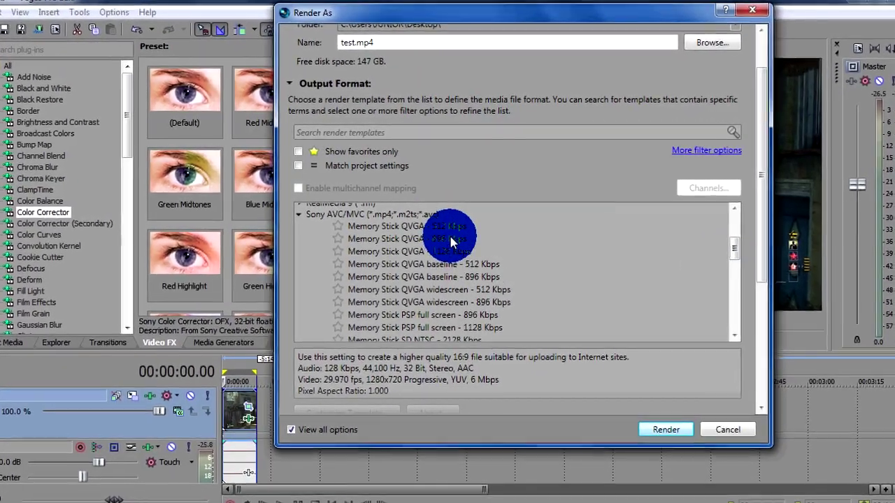
click(450, 238)
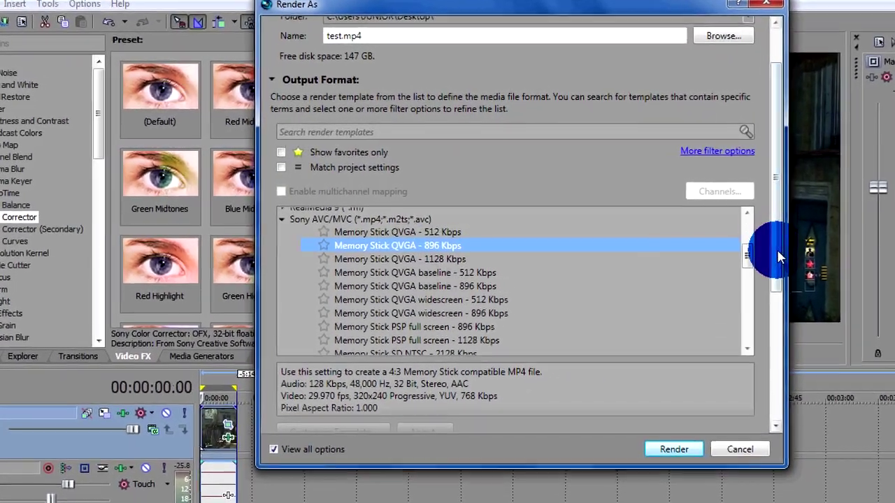
drag(777, 255, 776, 294)
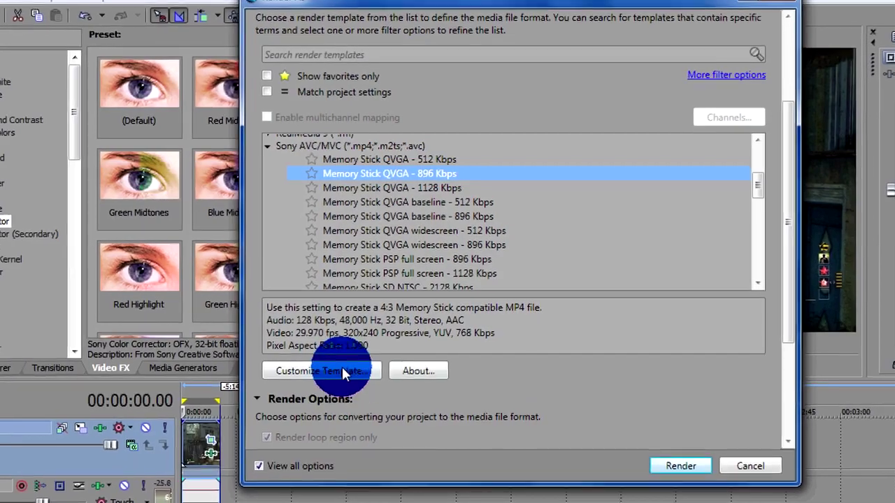
Select the saved 'best' Sony AVC/MVC template and open its custom settings.
click(341, 366)
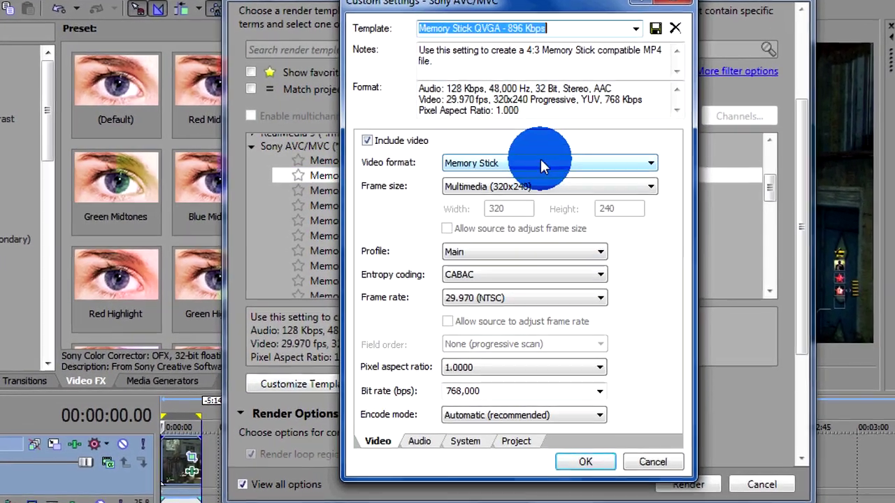
click(541, 161)
click(541, 161)
click(650, 472)
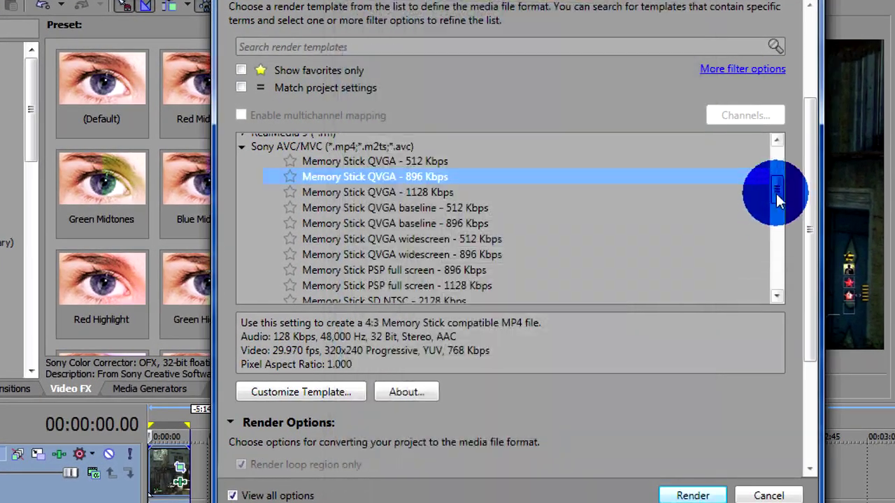
drag(775, 194, 777, 259)
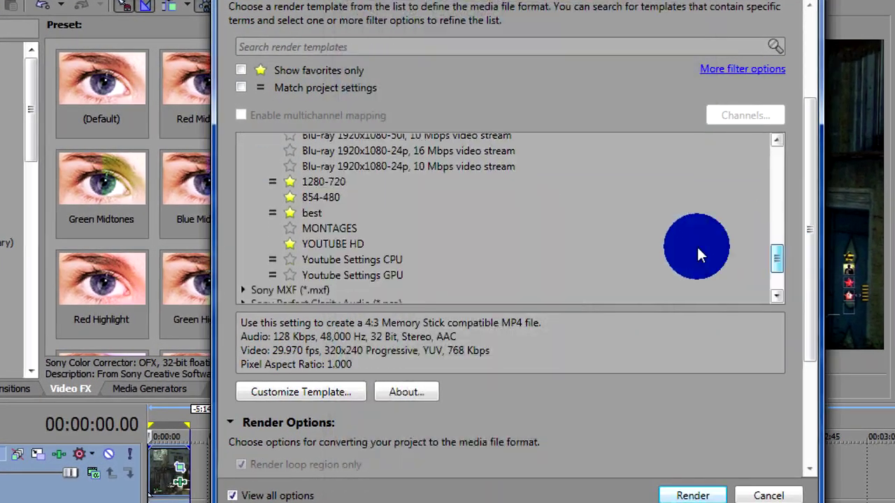
click(307, 181)
click(345, 392)
click(312, 212)
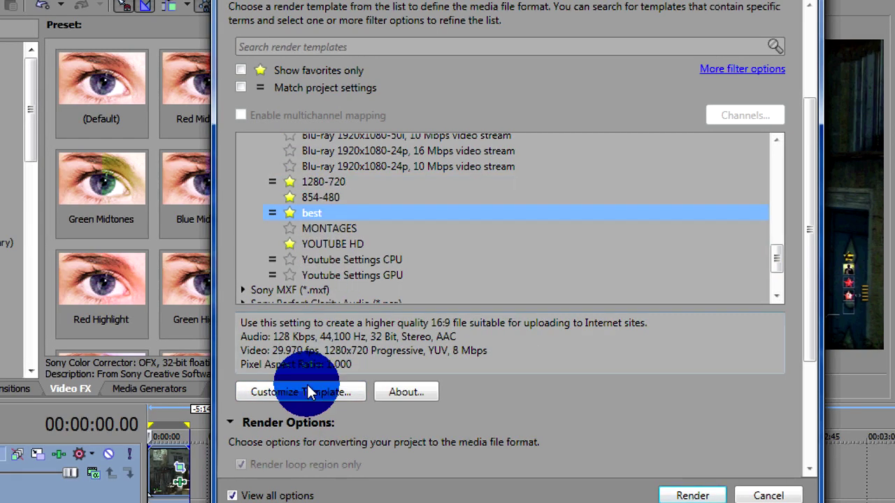
click(307, 392)
Confirm AVC video format, 1280x720 frame size, Main profile and CABAC entropy coding.
click(566, 162)
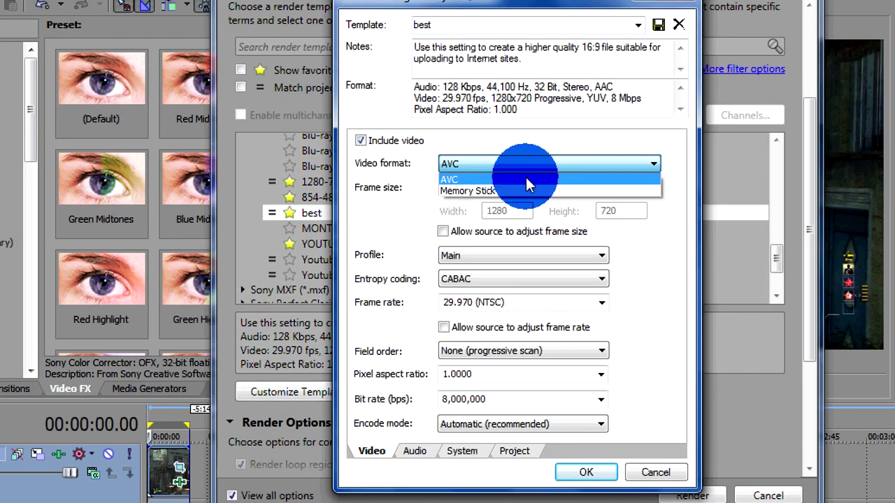
click(511, 164)
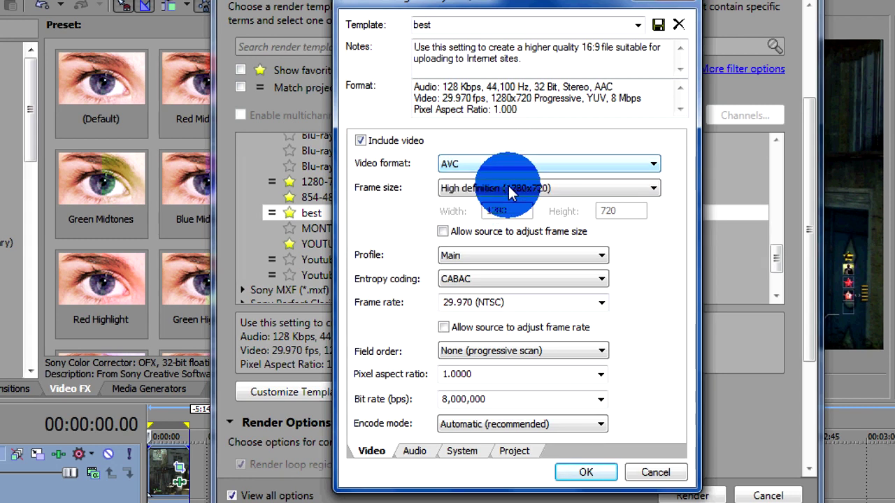
click(508, 188)
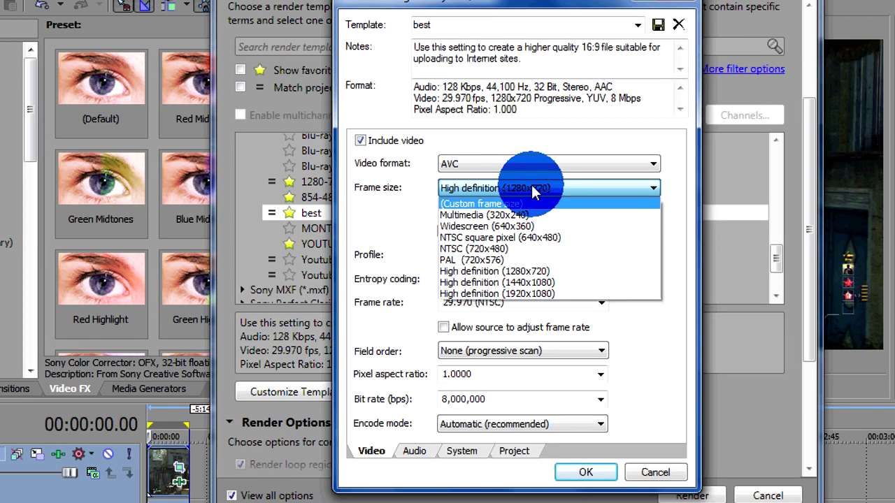
key(h)
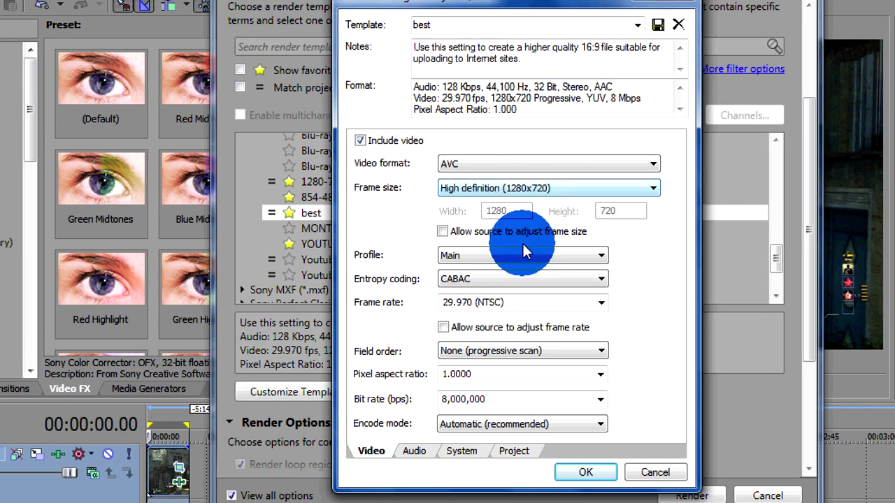
click(492, 254)
click(472, 268)
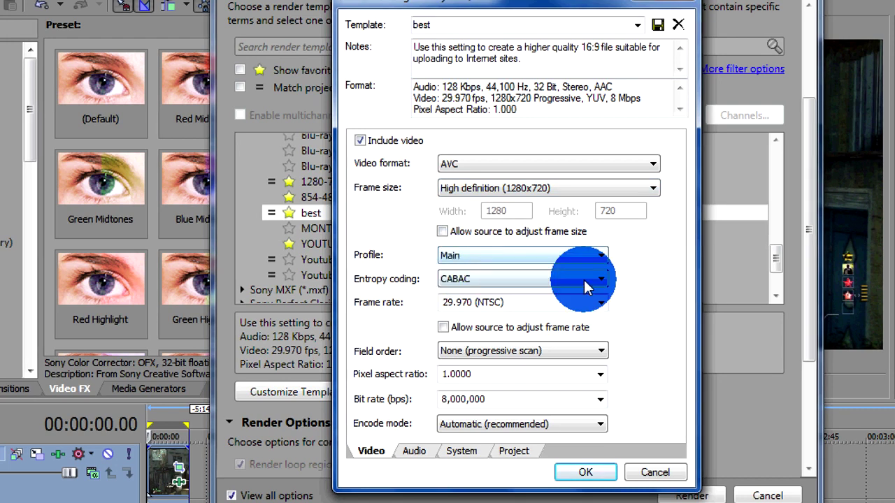
click(501, 280)
click(479, 288)
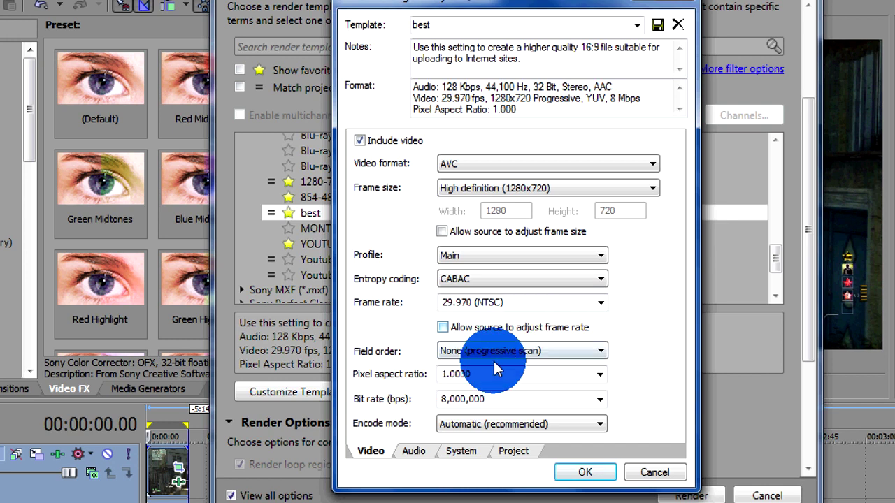
Keep the bit rate at 8,000,000 bps and set encode mode to Render using CPU only.
click(499, 405)
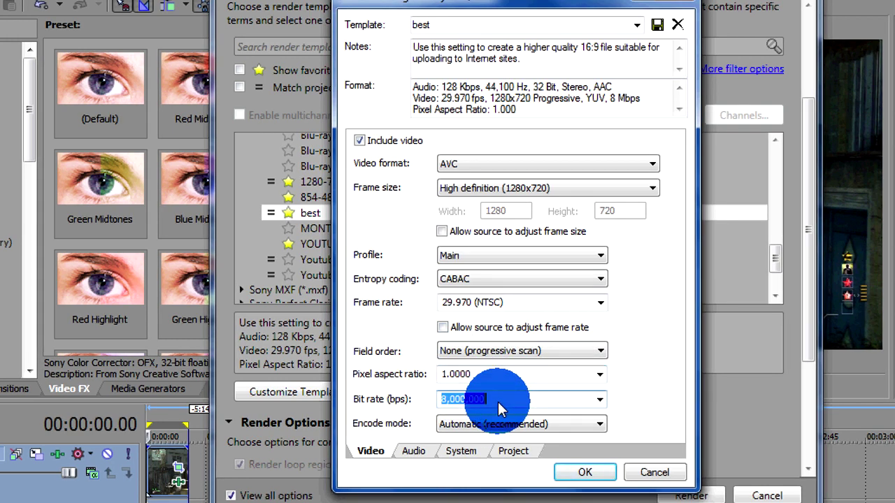
click(504, 400)
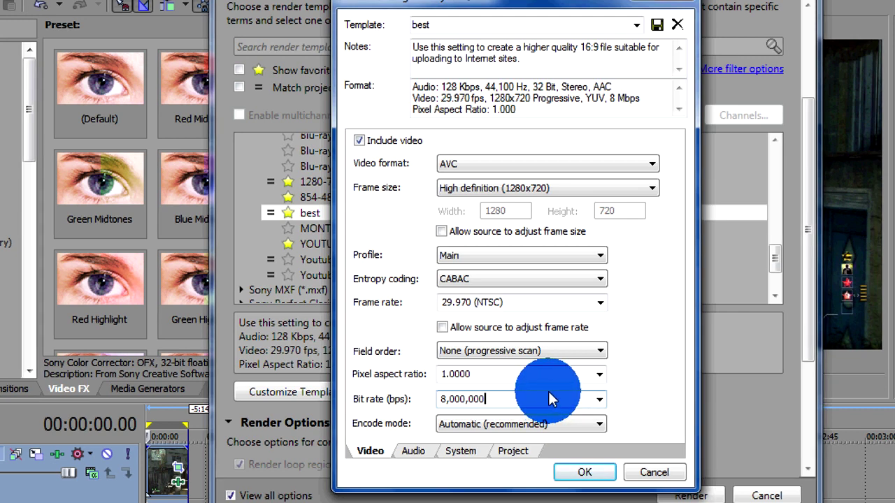
drag(507, 400, 388, 397)
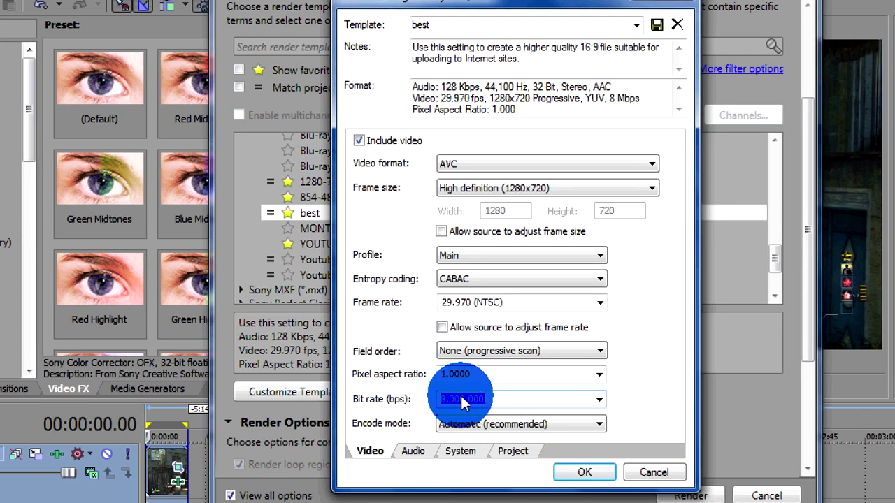
click(534, 397)
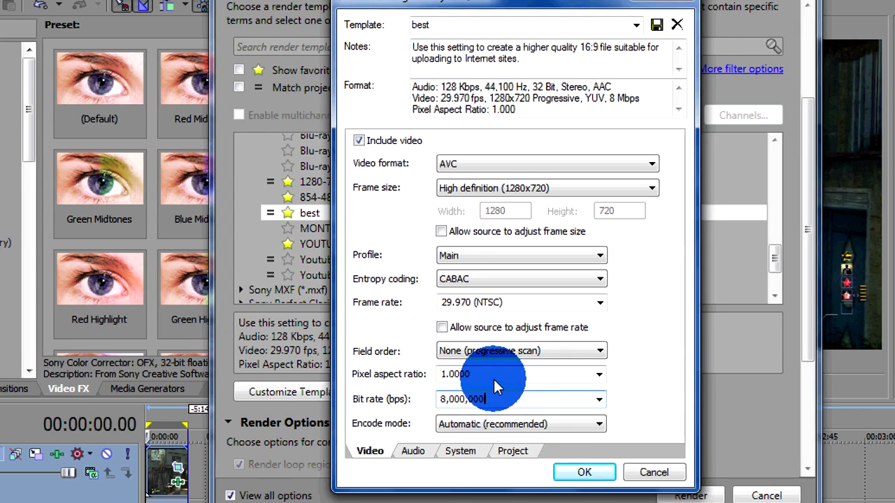
click(461, 425)
click(464, 425)
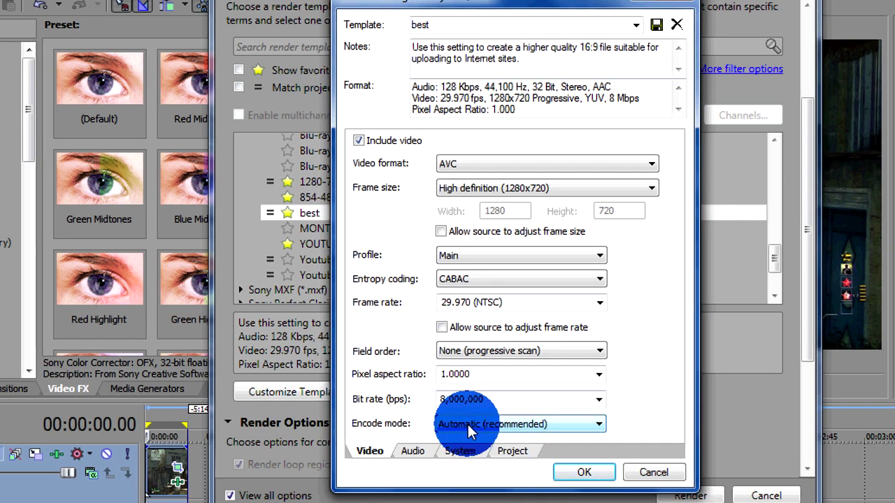
click(467, 424)
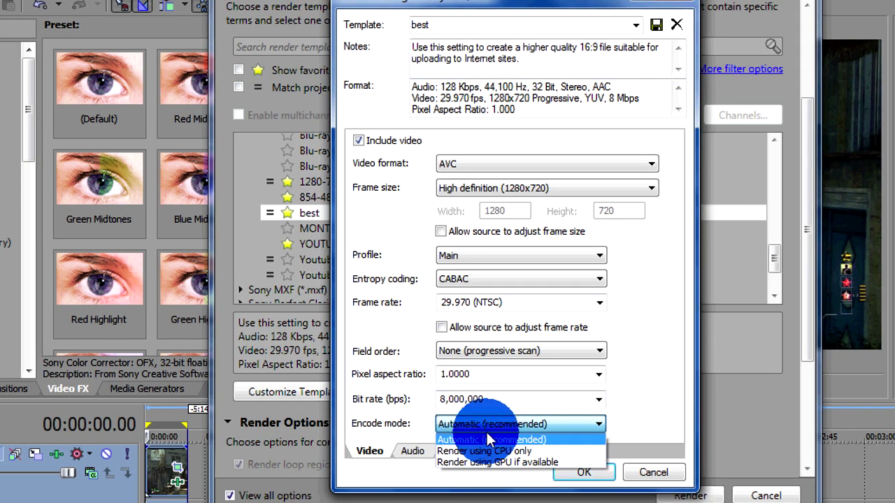
click(509, 423)
click(514, 424)
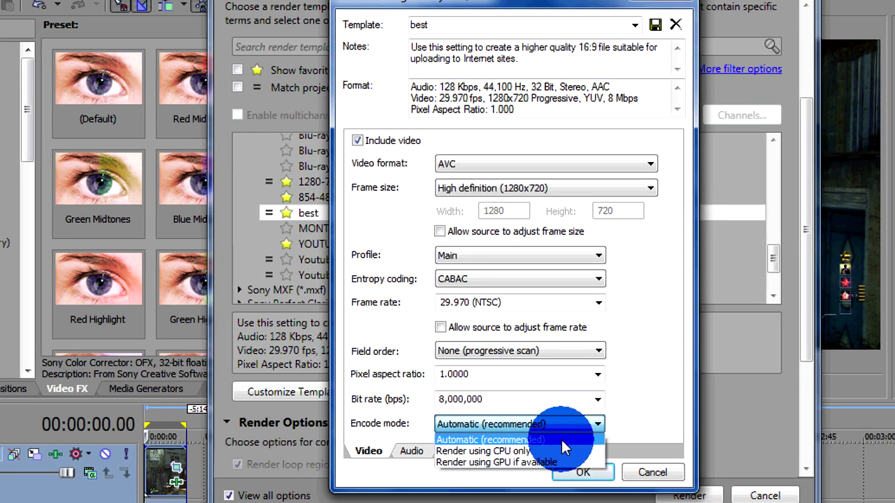
click(519, 452)
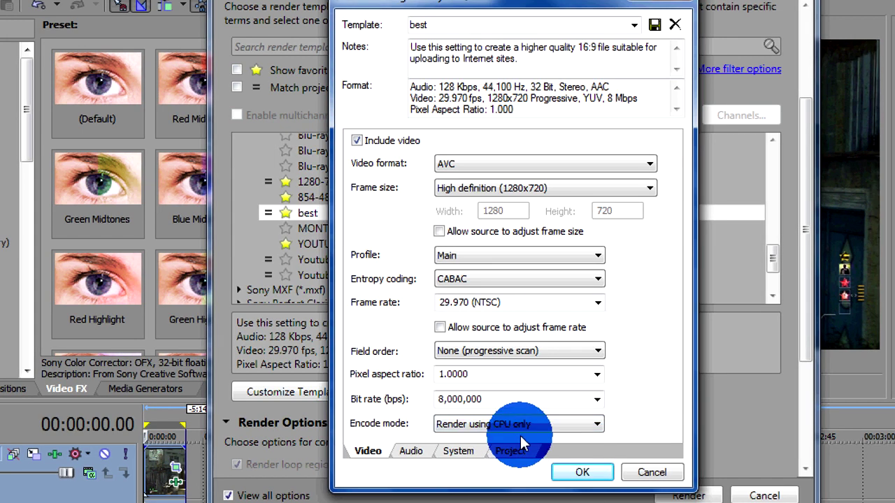
click(417, 451)
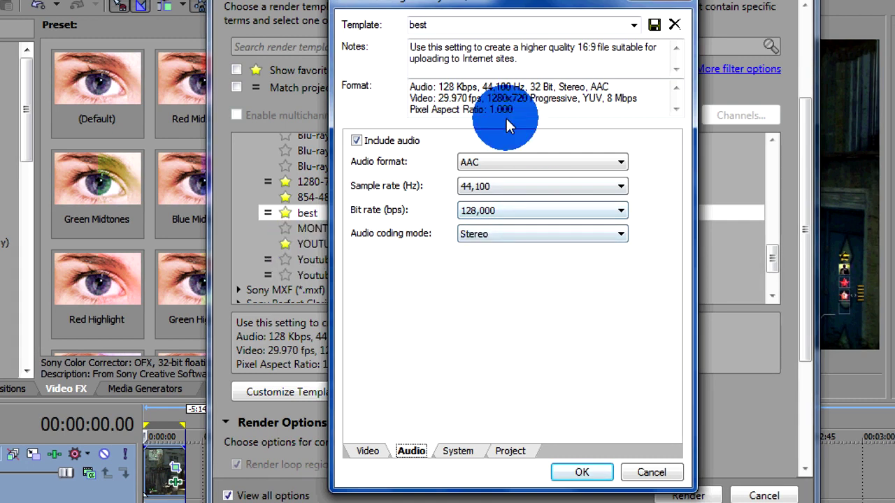
Confirm MP4 output and Best video rendering quality, then save the 'best' template.
click(458, 451)
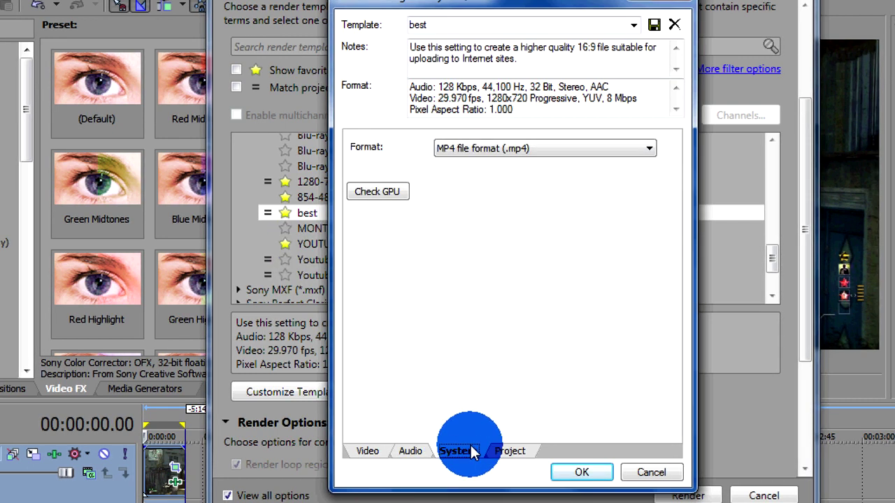
click(454, 152)
click(485, 209)
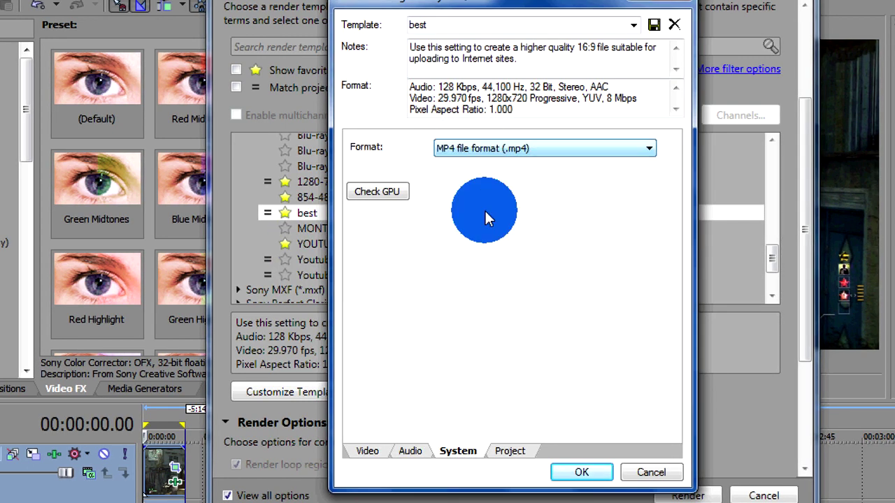
click(510, 451)
click(521, 150)
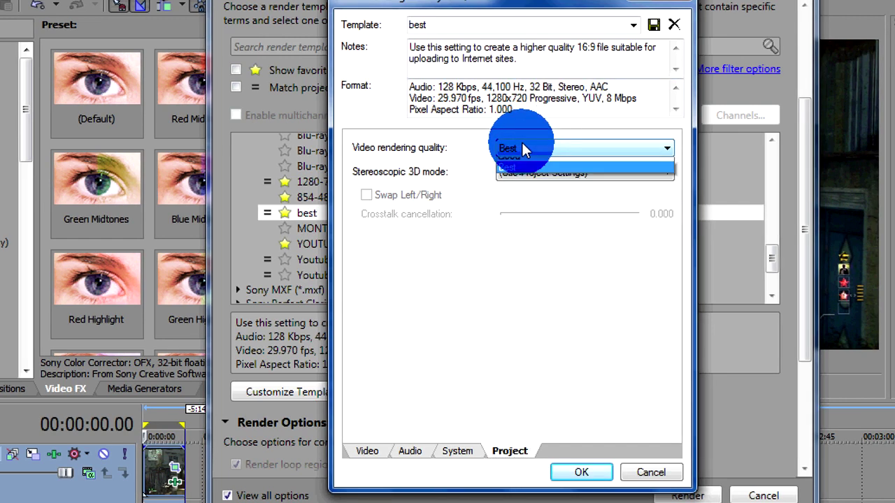
click(537, 148)
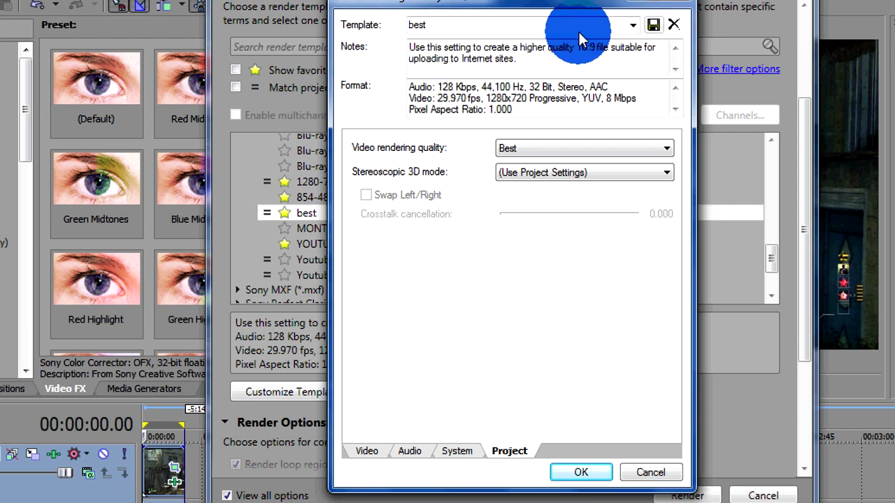
double_click(610, 24)
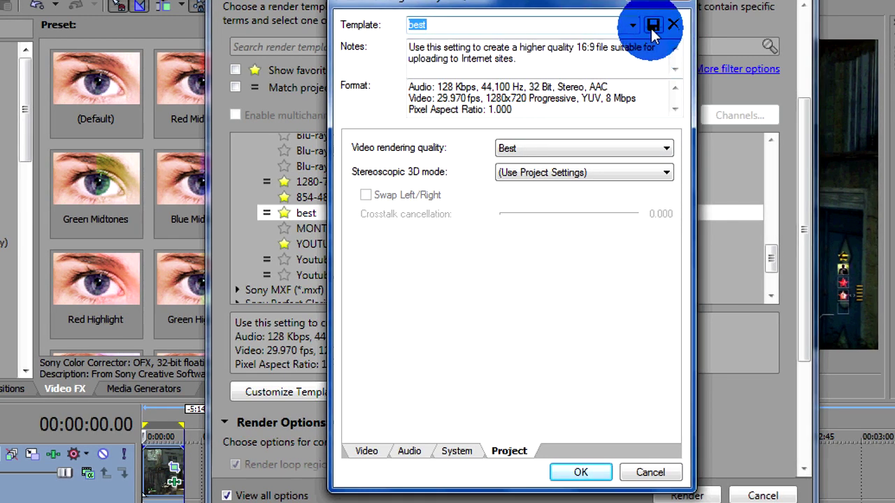
click(568, 474)
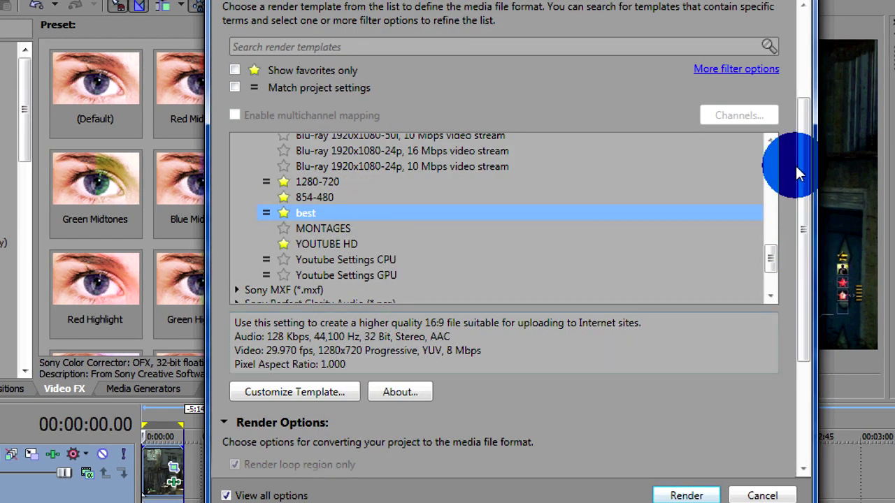
Render test.mp4 with the 'best' template and launch Audacity from the Start menu.
scroll(802, 187, down, 2)
scroll(800, 207, up, 2)
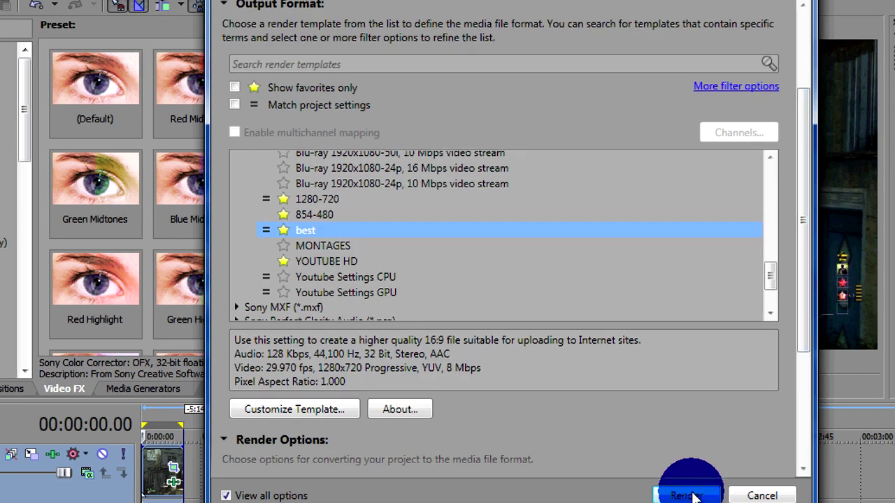
mouse_move(801, 308)
mouse_down()
mouse_move(802, 242)
mouse_move(801, 321)
mouse_up()
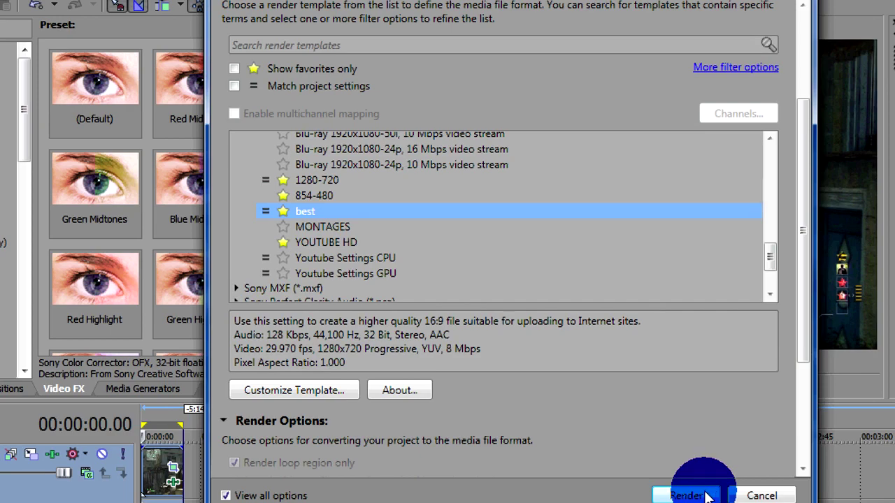
click(688, 495)
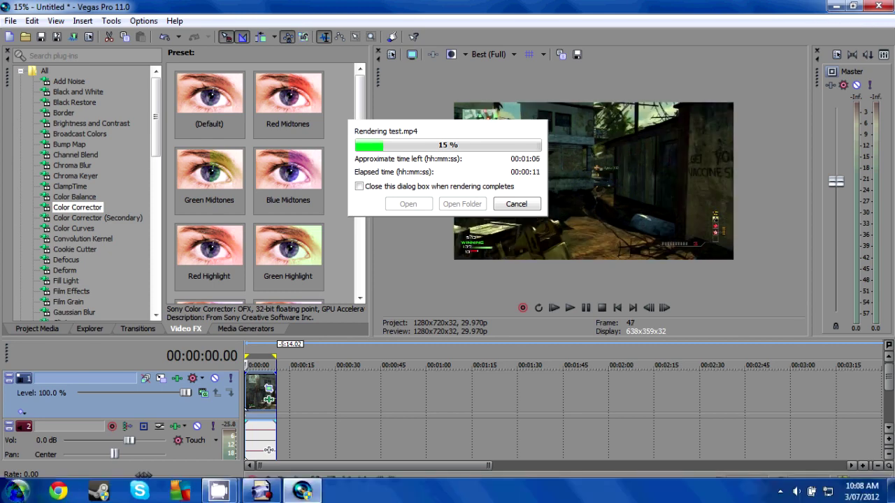
click(17, 491)
click(110, 158)
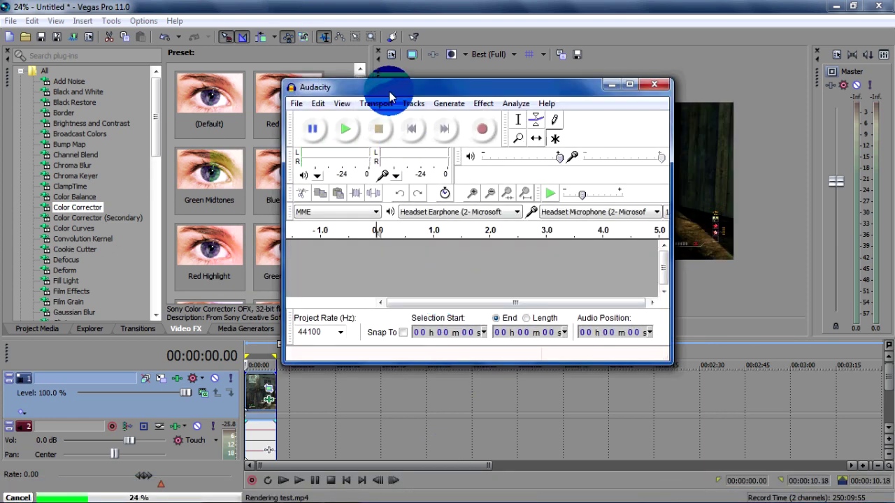
Record and play back a brief test clip in Audacity, then close it without saving.
drag(385, 85, 300, 56)
click(393, 107)
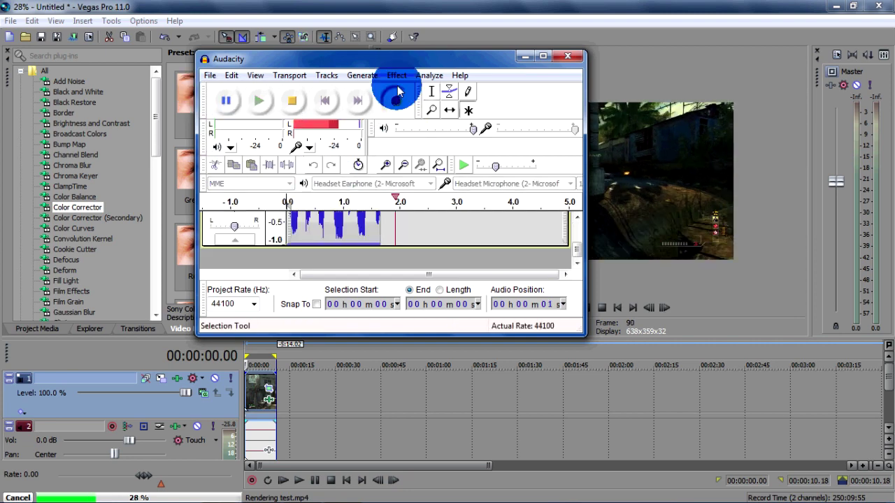
click(294, 99)
click(257, 116)
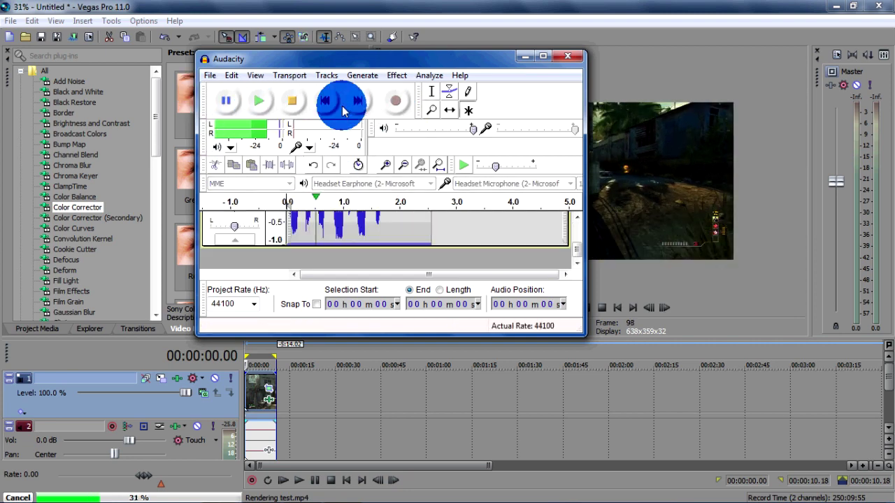
click(293, 104)
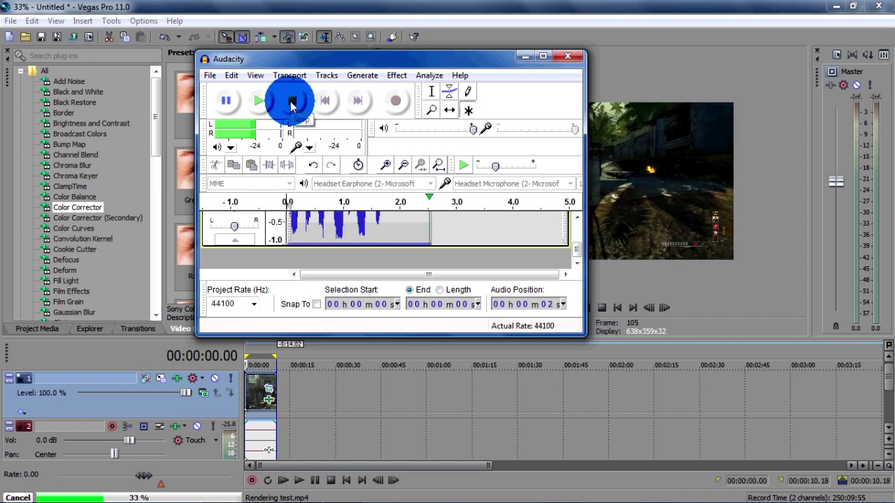
click(576, 58)
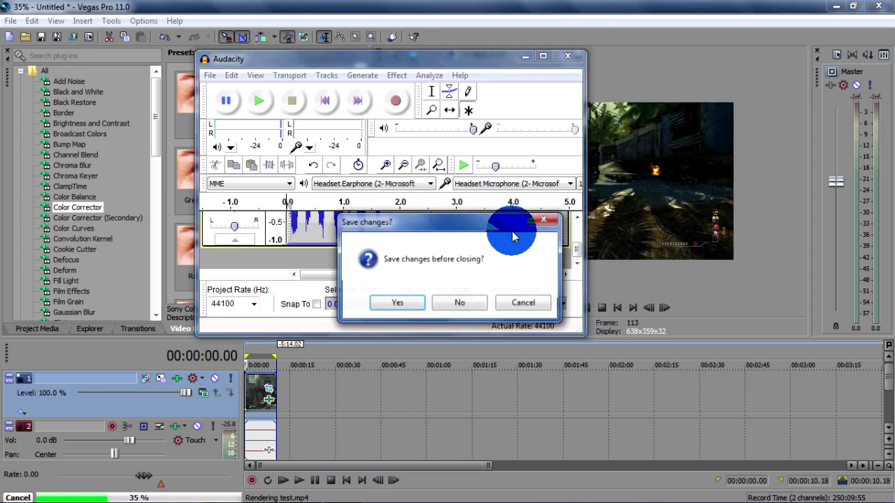
click(461, 302)
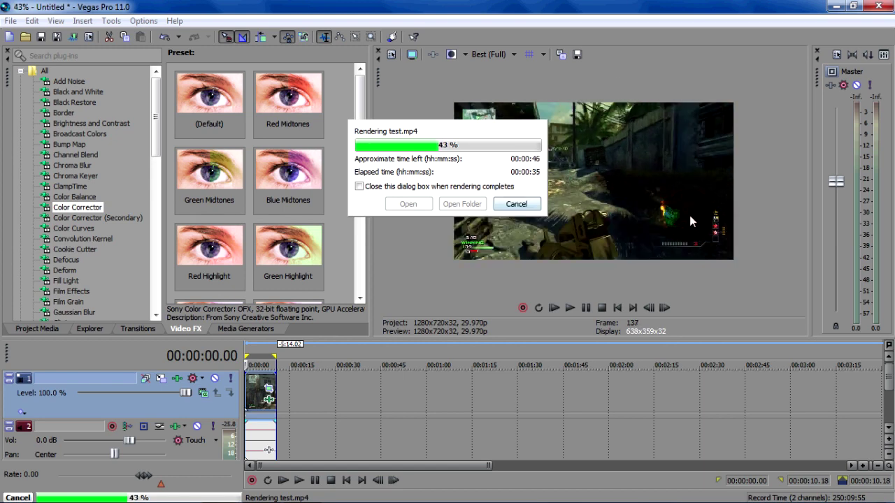
Wait for the test.mp4 render to reach 100% and show Rendering complete.
click(566, 316)
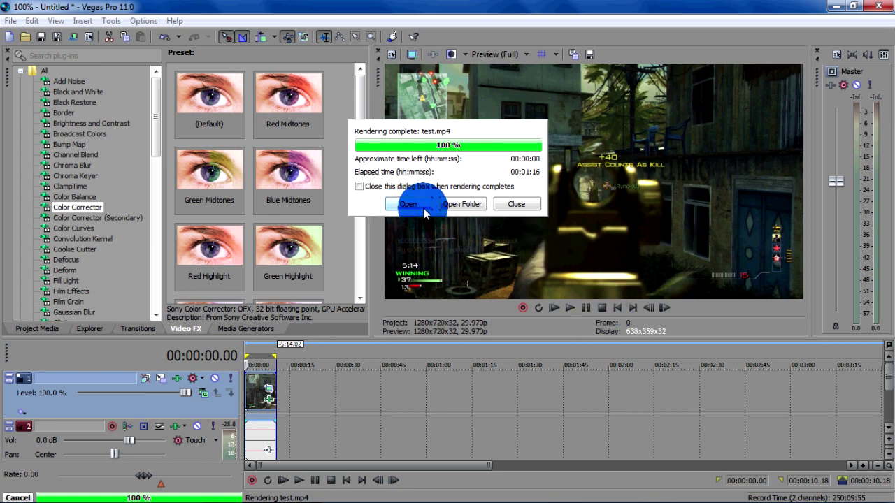
mouse_move(262, 498)
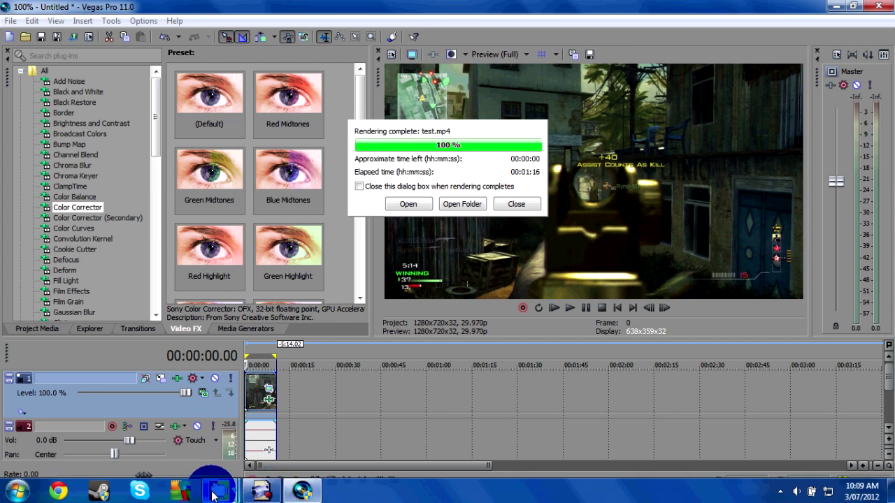